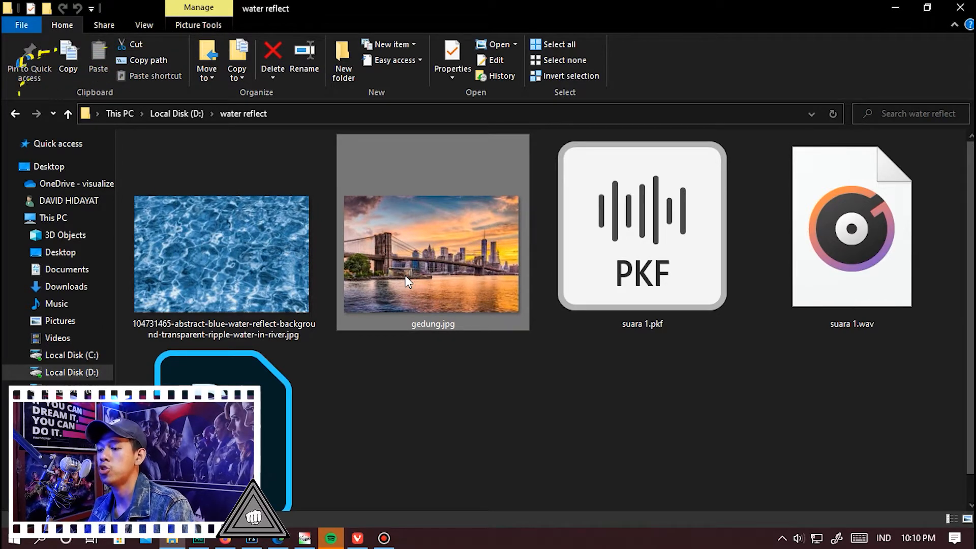
Step: Open gedung.jpg from the water reflect folder in Photoshop
left_click_drag(407, 281, 262, 409)
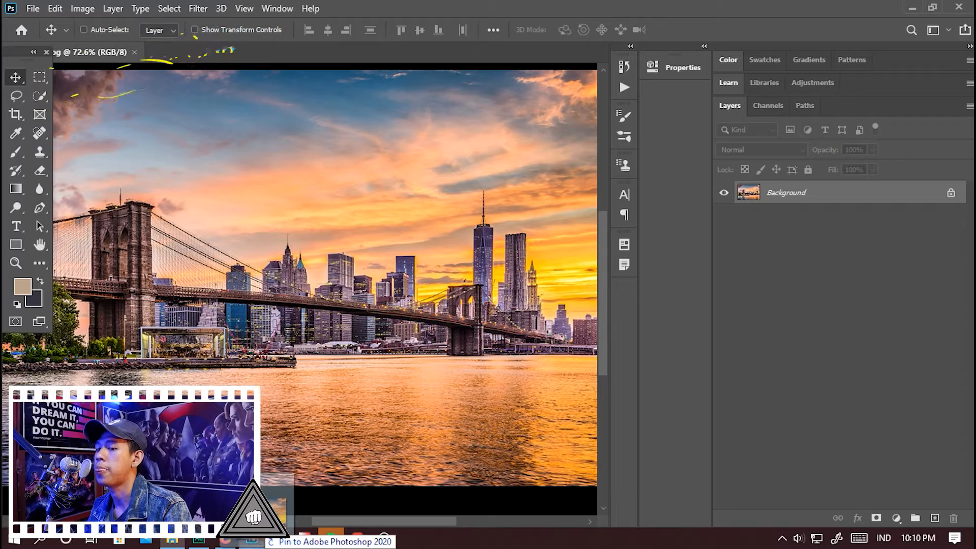
scroll(201, 288, "down", 3)
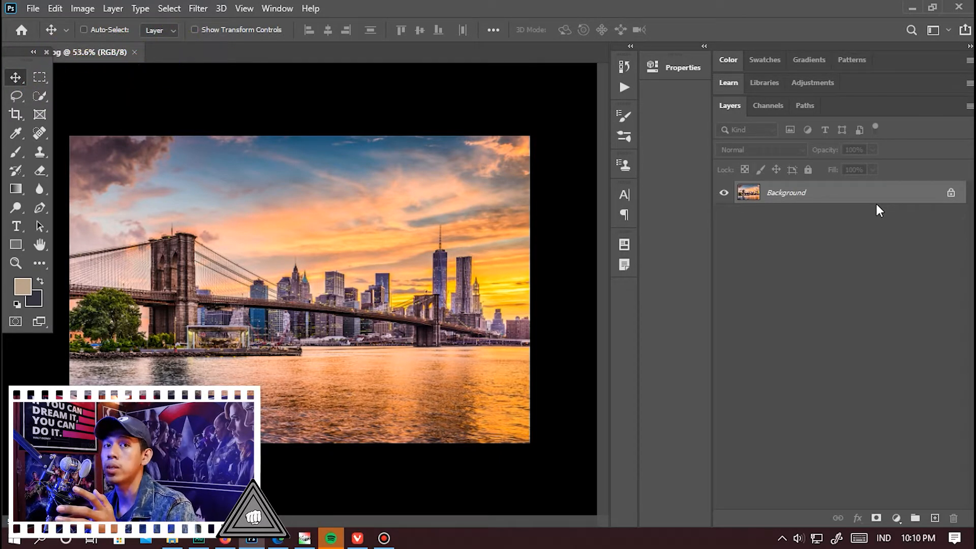
Step: Duplicate the Background layer as a new layer named gedung and hide the original Background layer
key("ctrl+j")
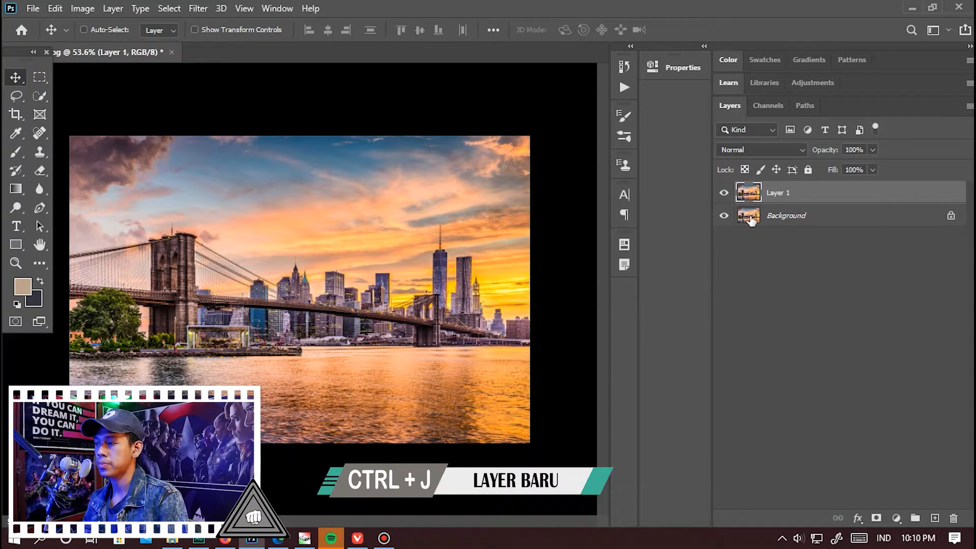
left_click(724, 216)
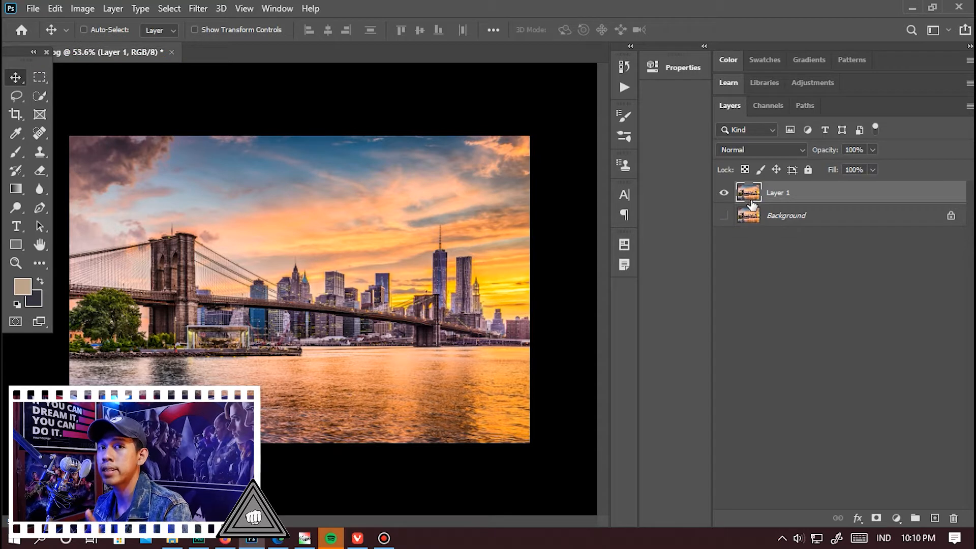
double_click(785, 193)
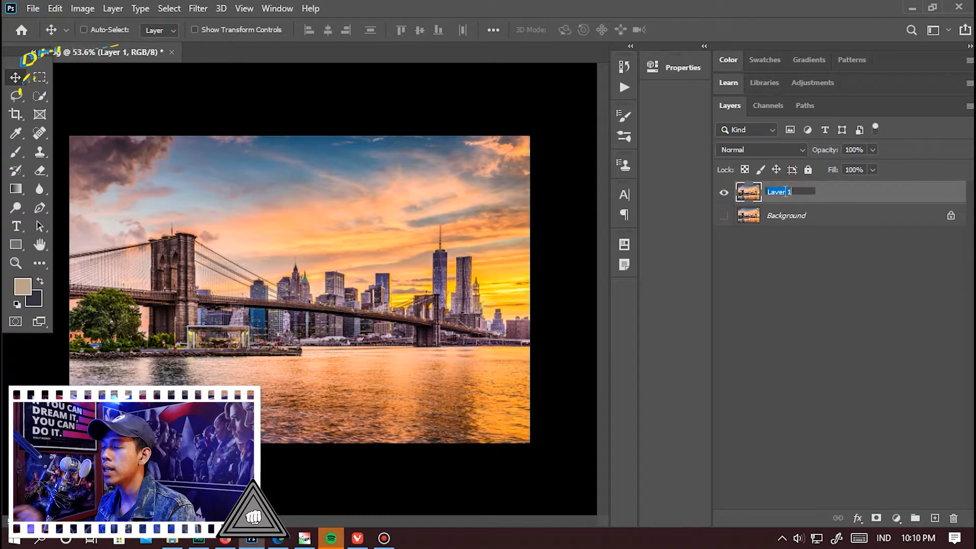
type("oe")
type("dung")
key("Return")
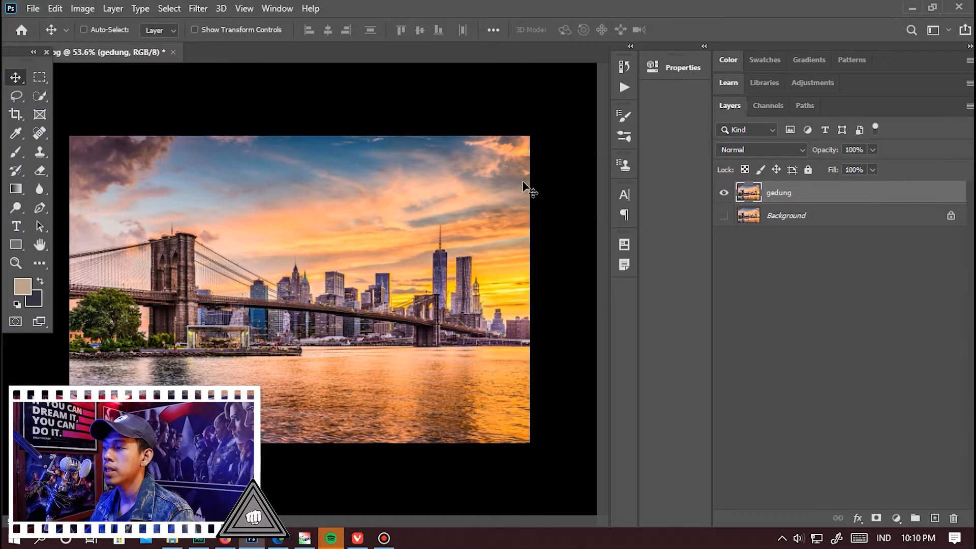
Step: Extend the canvas downward with the Crop tool, adding empty space about a fifth of the photo's height below it
scroll(524, 187, "down", 3)
scroll(376, 428, "up", 3)
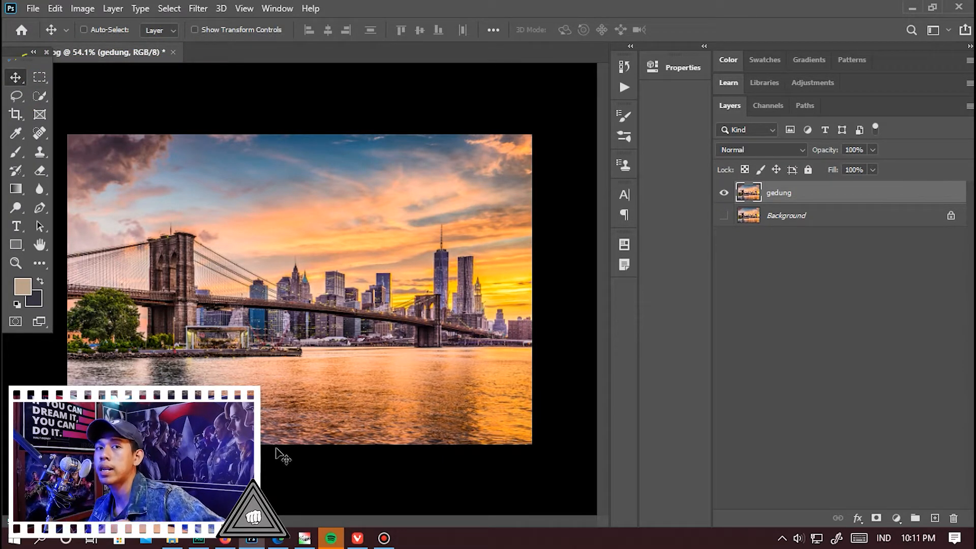
scroll(323, 452, "down", 3)
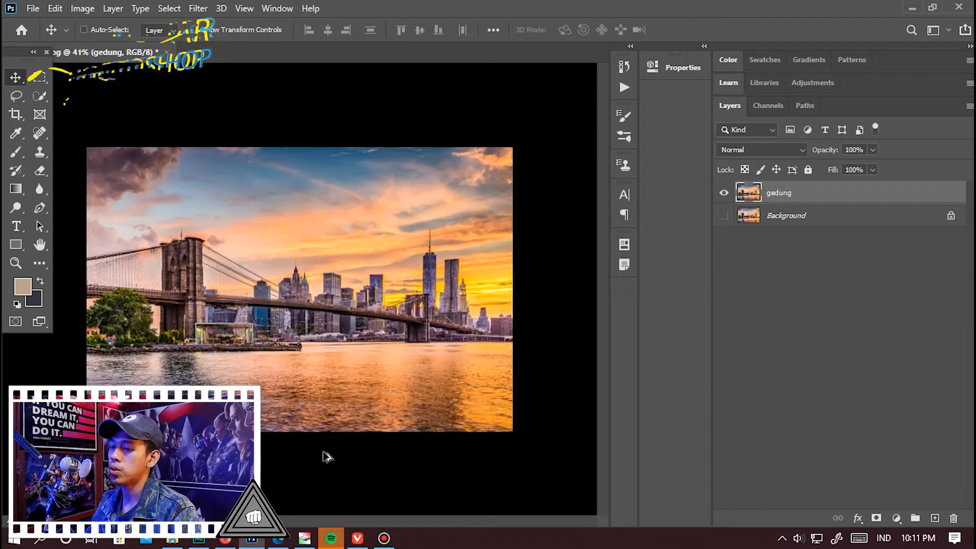
key("ctrl+plus")
left_click(16, 114)
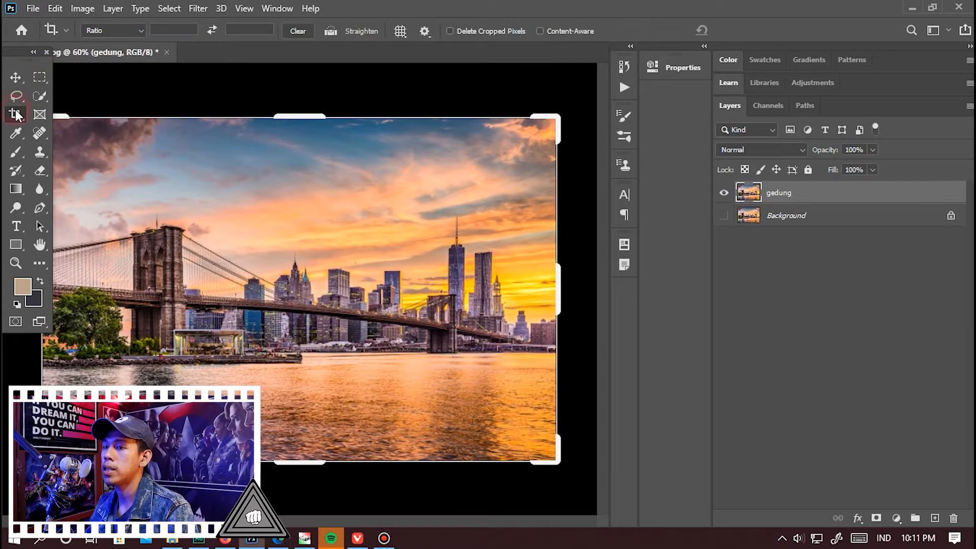
right_click(16, 114)
left_click(71, 117)
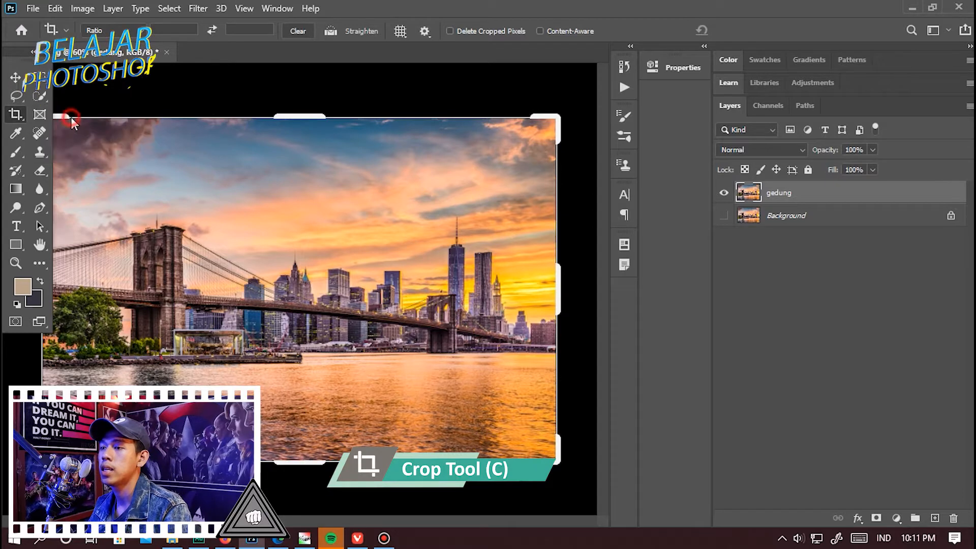
key("ctrl+minus")
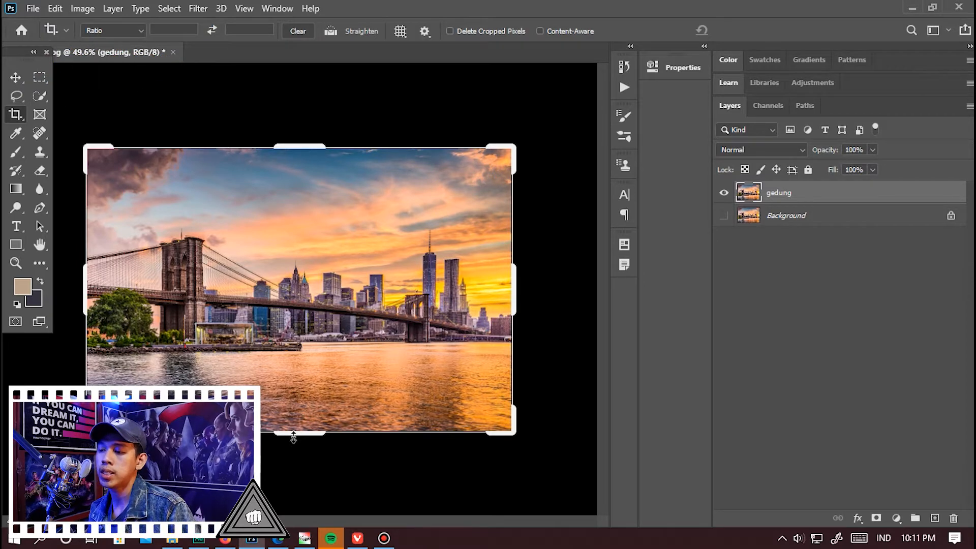
left_click_drag(293, 437, 303, 476)
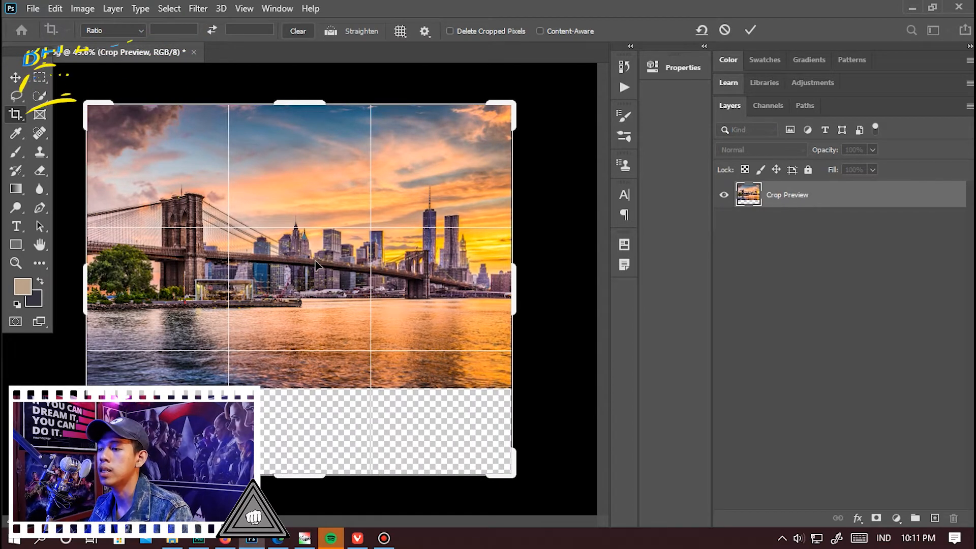
left_click_drag(313, 474, 310, 459)
double_click(370, 395)
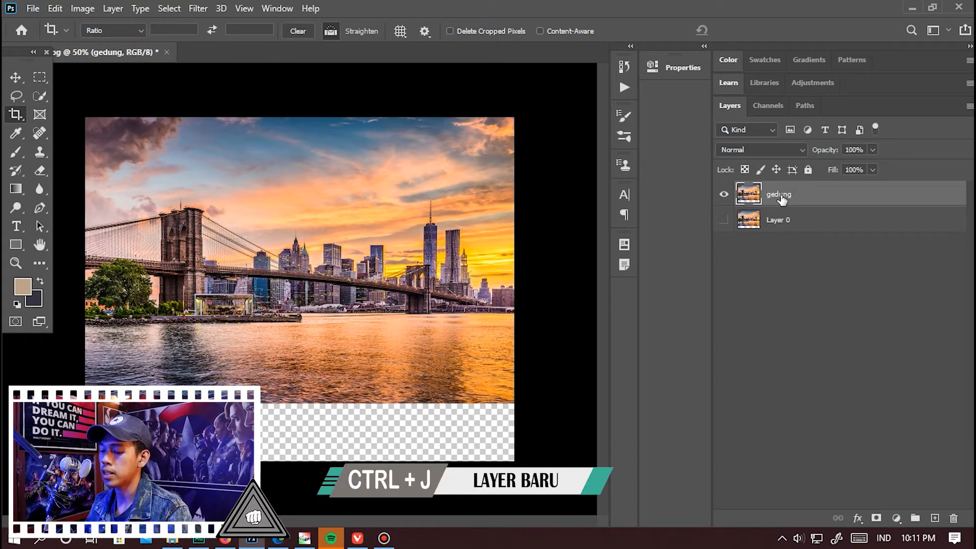
Step: Duplicate the gedung layer and flip the copy vertically with Free Transform
key("ctrl+j")
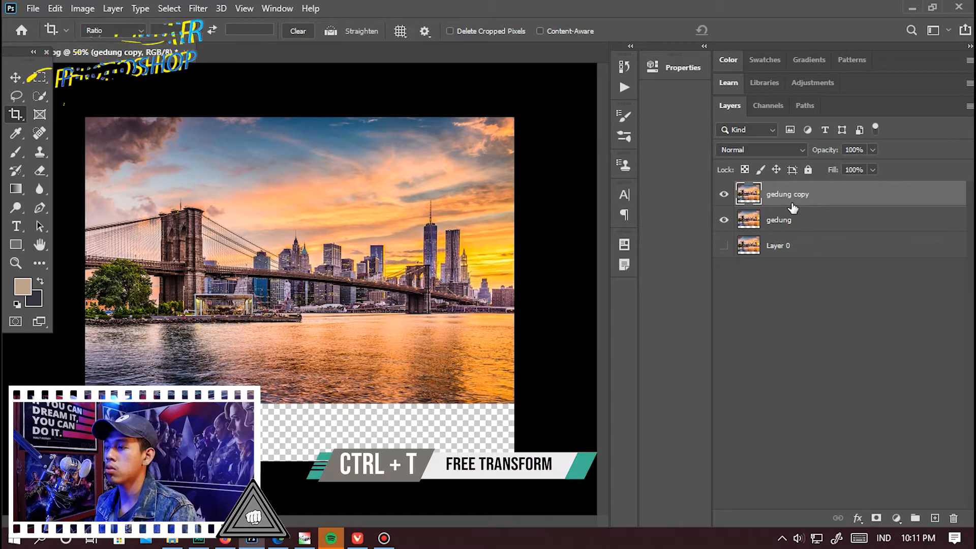
key("ctrl+t")
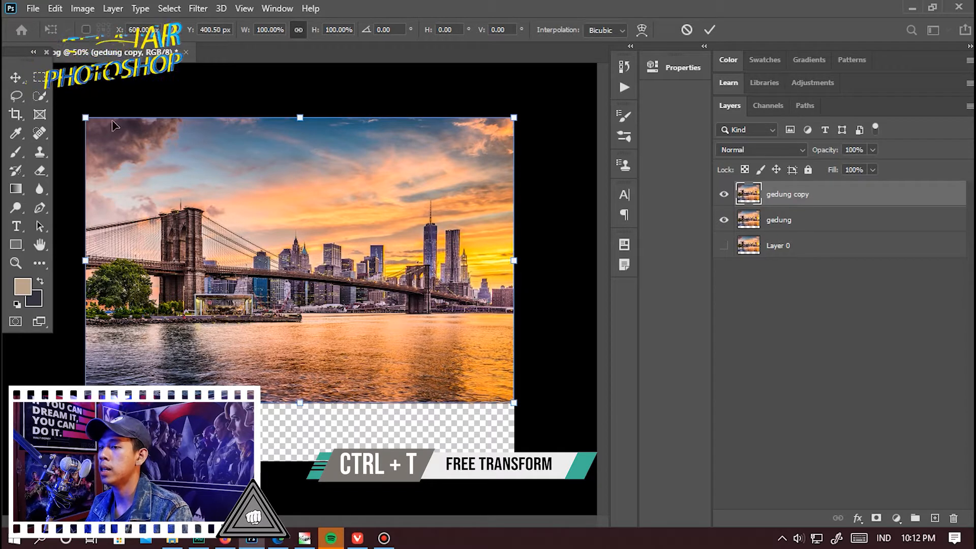
right_click(370, 202)
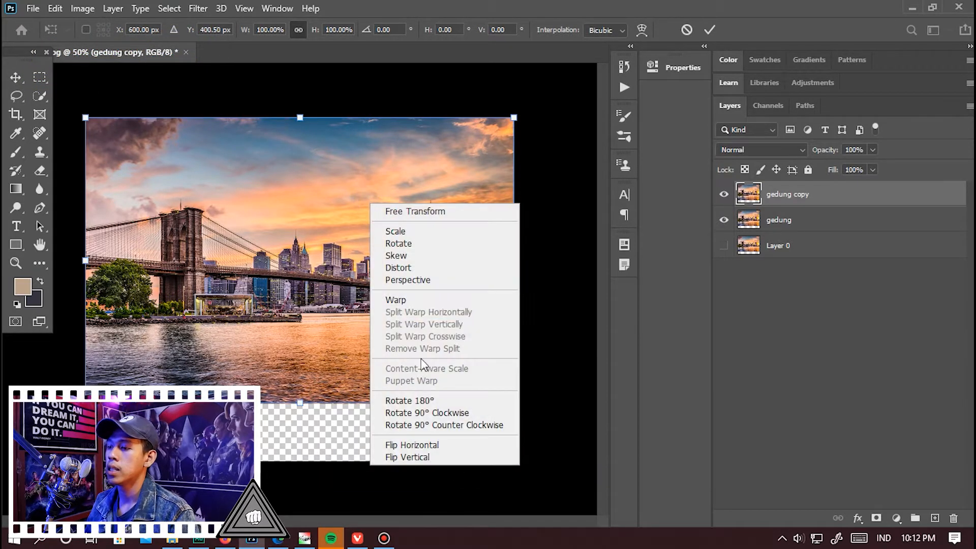
left_click(440, 459)
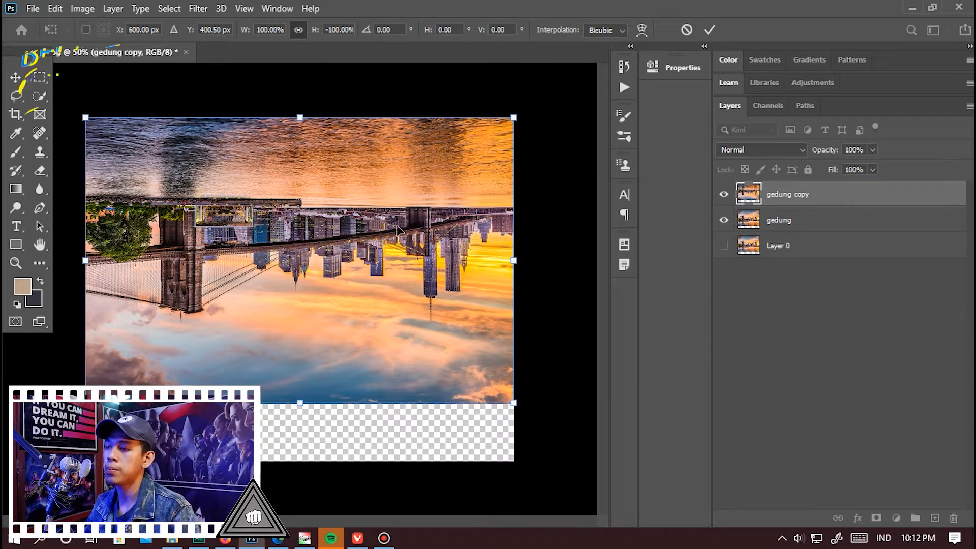
Step: Move the flipped copy straight down about 262 px and apply the transform
left_click_drag(372, 158, 357, 259)
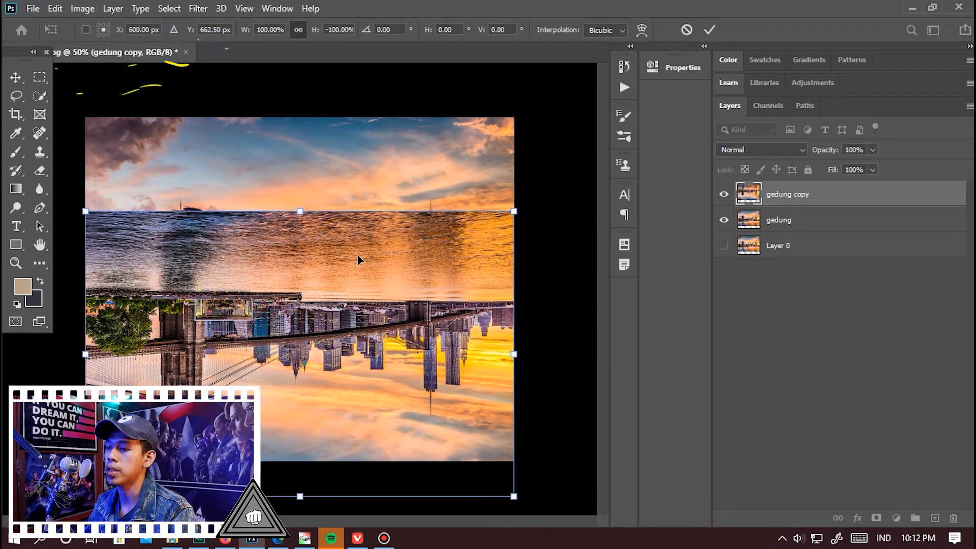
key("Return")
key("c")
key("v")
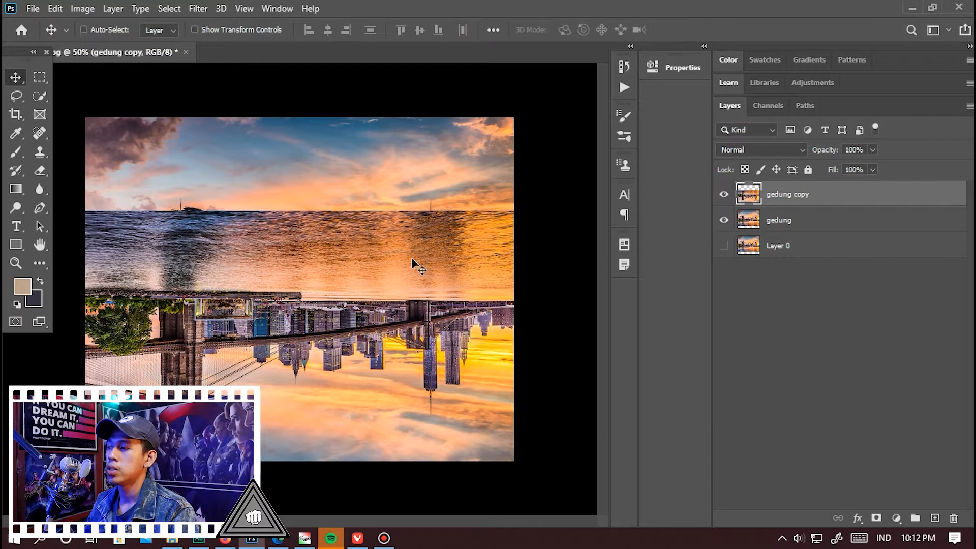
Step: Move the flipped copy further down below the shoreline, using 64% layer opacity for alignment and restoring it to 100%
left_click_drag(837, 155, 805, 155)
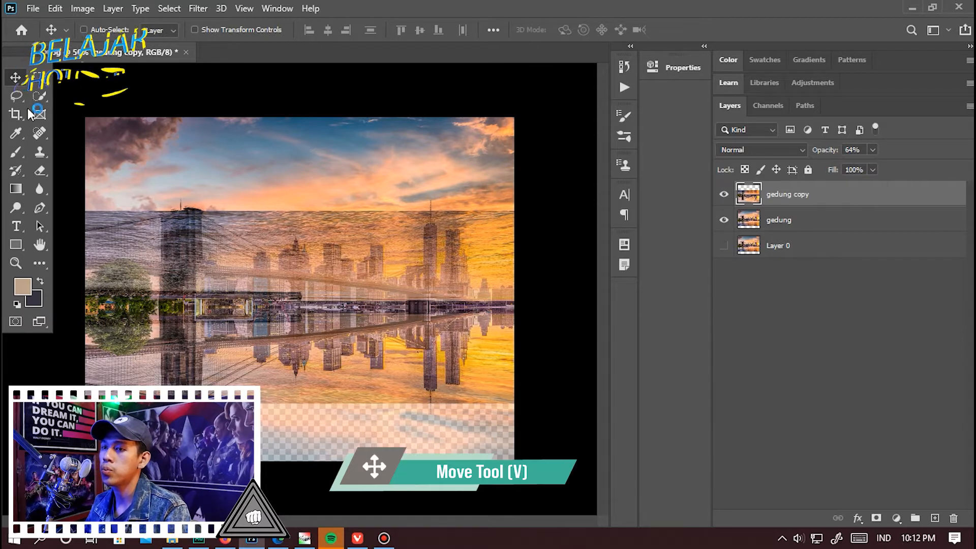
left_click_drag(285, 253, 286, 294)
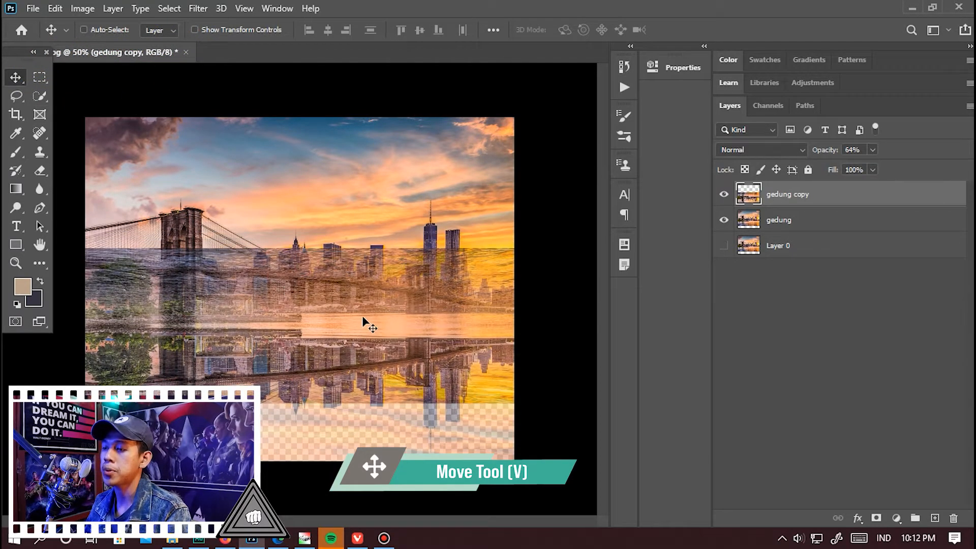
scroll(320, 348, "up", 4)
left_click_drag(315, 342, 316, 363)
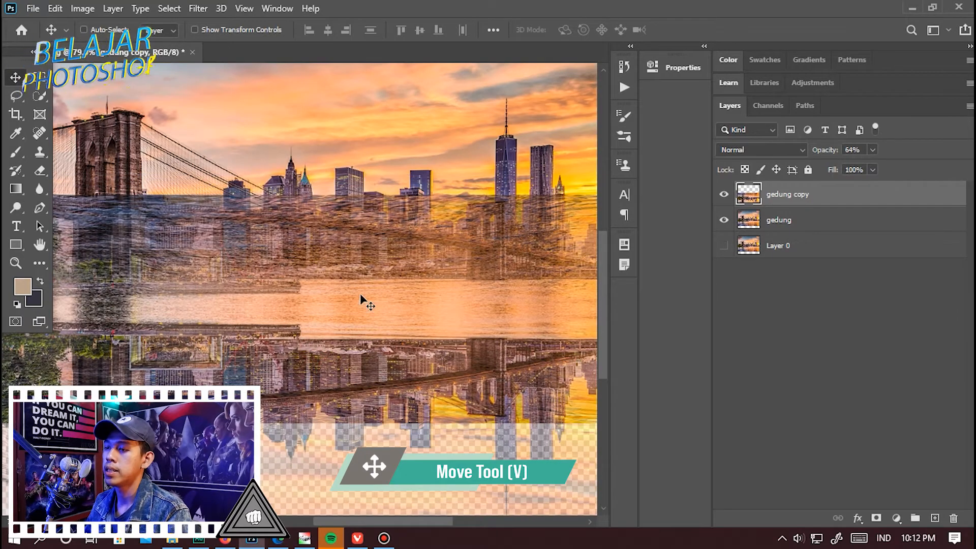
scroll(365, 290, "down", 4)
scroll(368, 291, "up", 1)
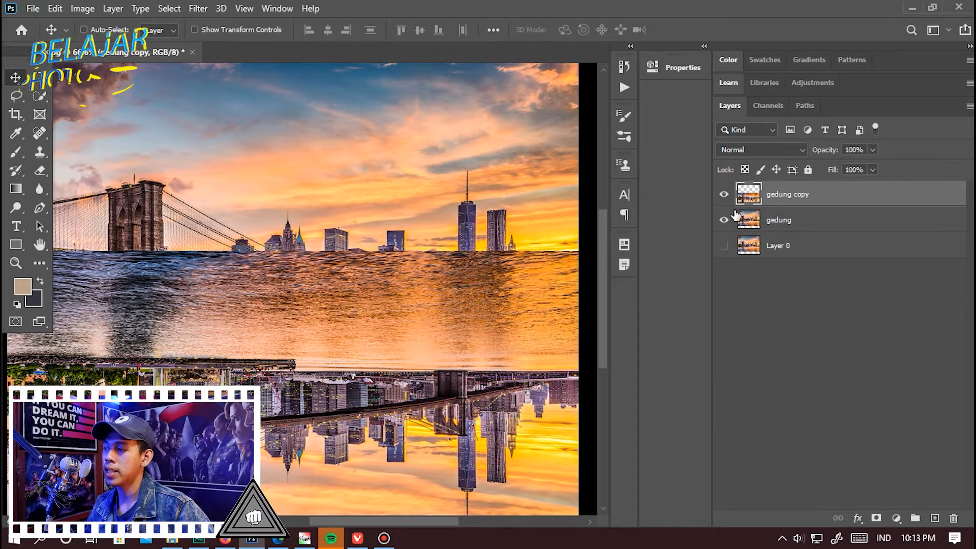
Step: Rename the gedung copy layer as pantulan gedung
double_click(788, 196)
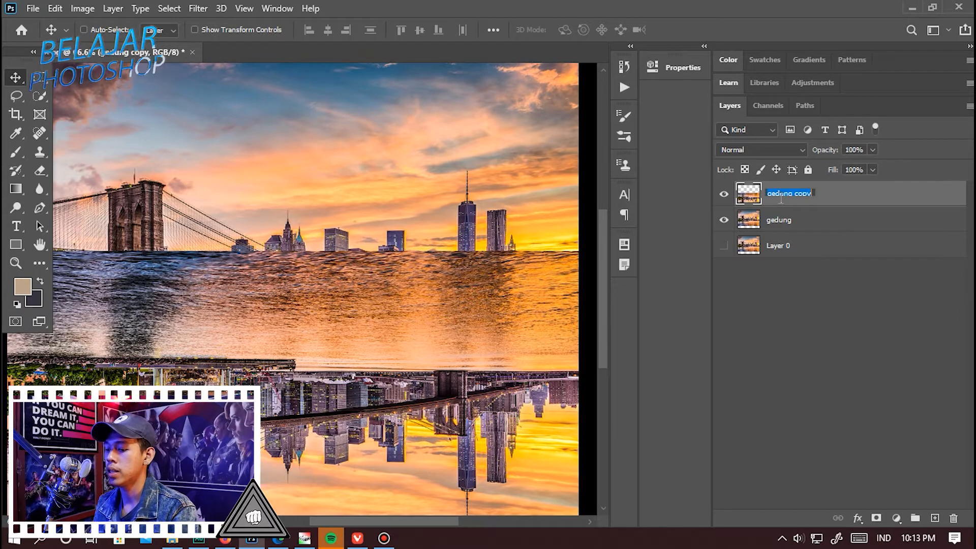
type("antul")
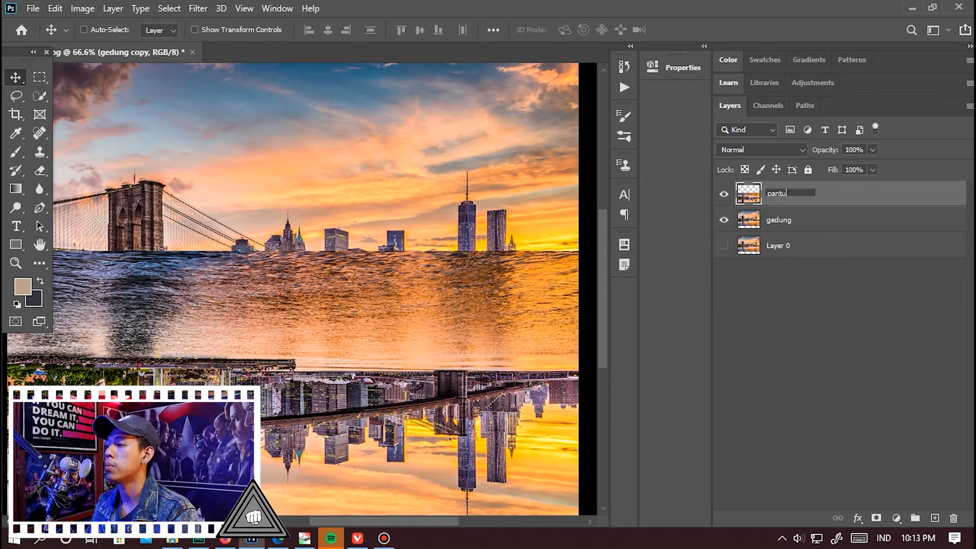
type("antulan gedung")
key("Return")
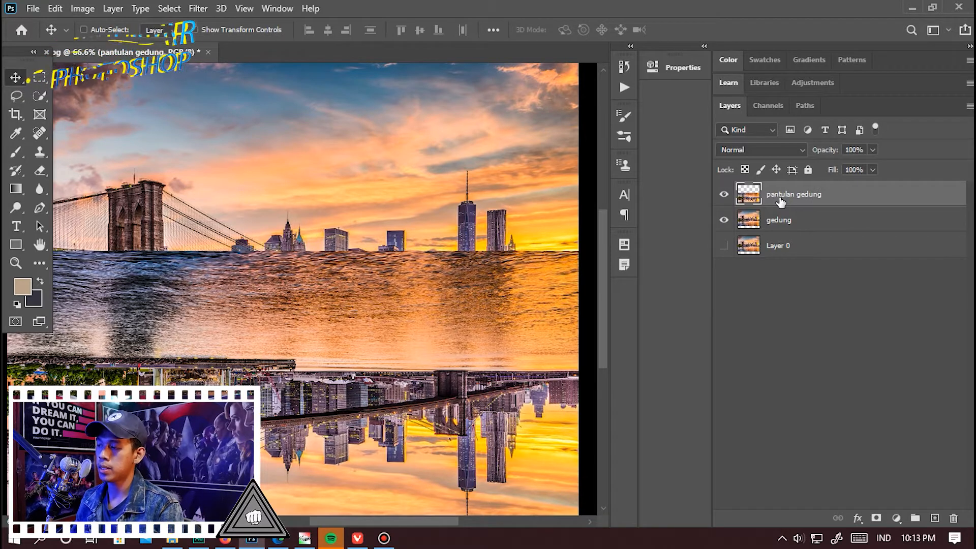
Step: Add a layer mask to pantulan gedung and fade out its upper part with a vertical Foreground to Background linear gradient
left_click(876, 518)
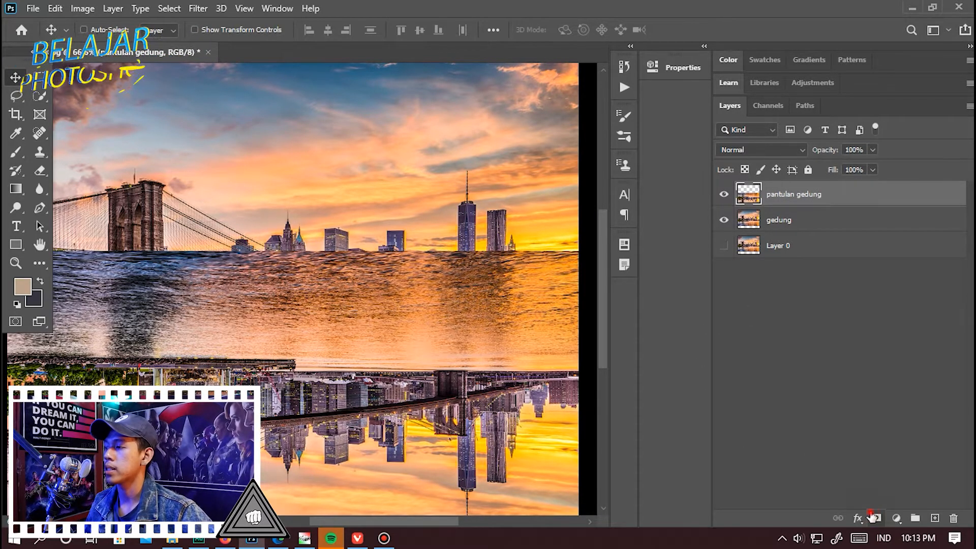
key("g")
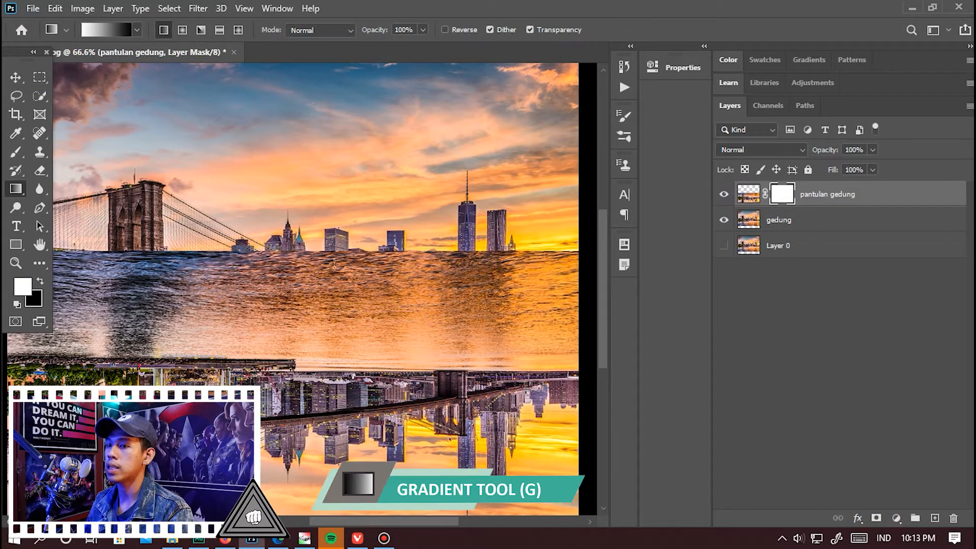
right_click(17, 191)
left_click(17, 191)
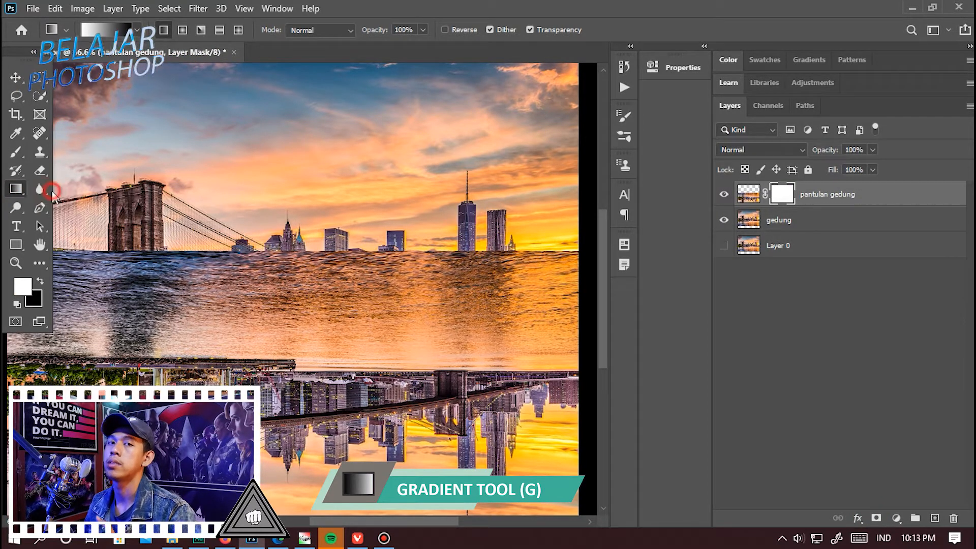
left_click(106, 28)
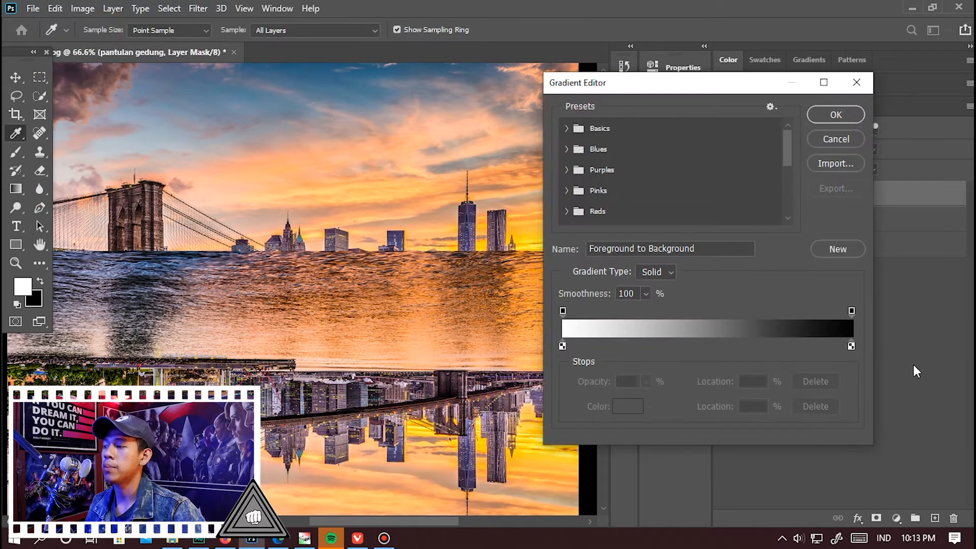
left_click(836, 115)
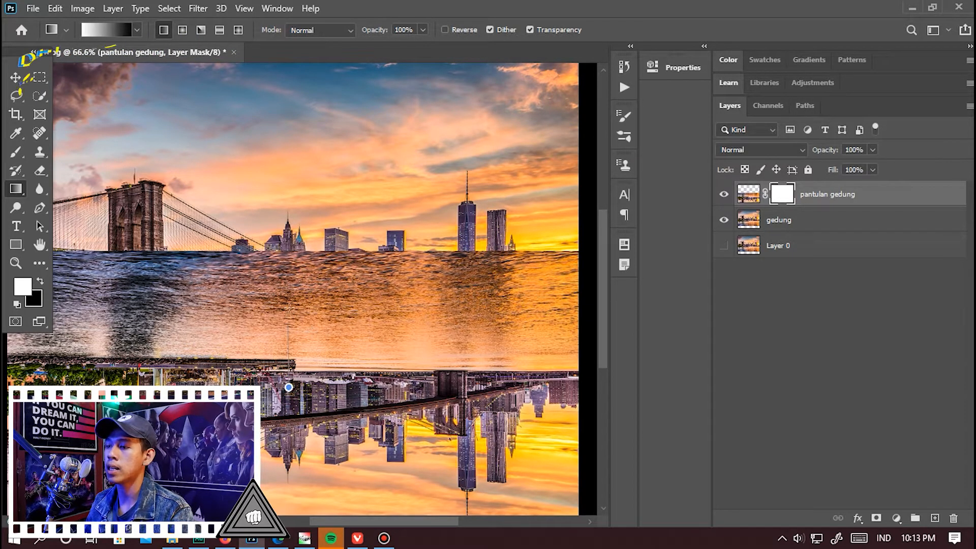
left_click_drag(288, 388, 288, 387)
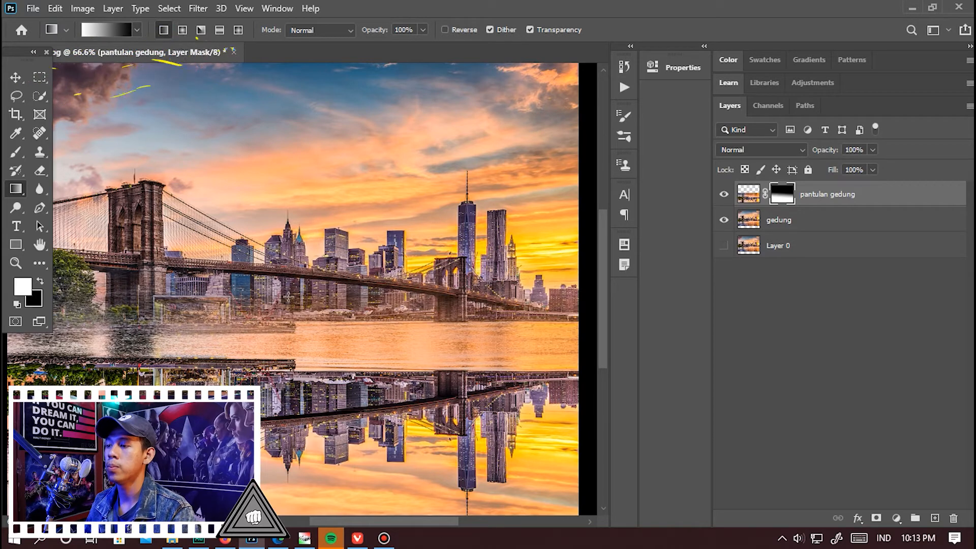
key("v")
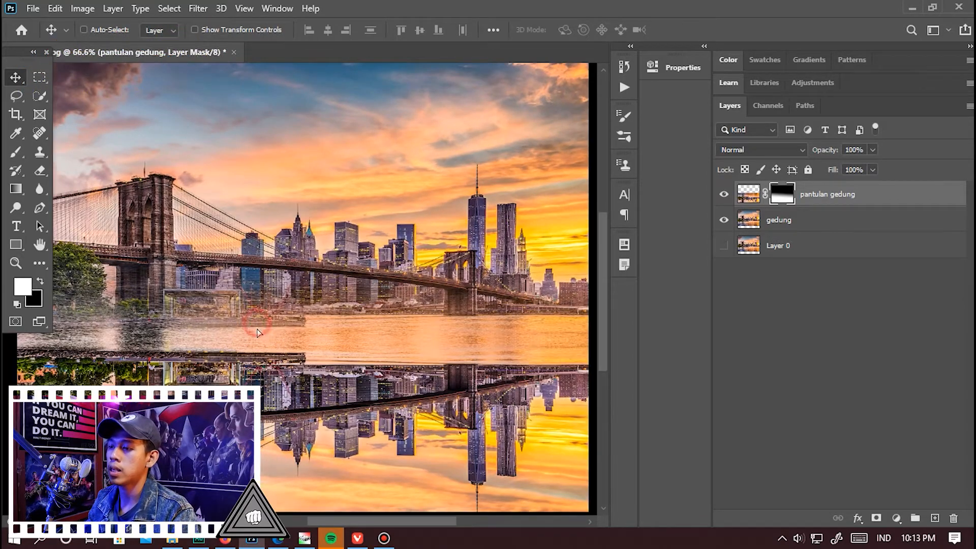
left_click_drag(257, 332, 257, 342)
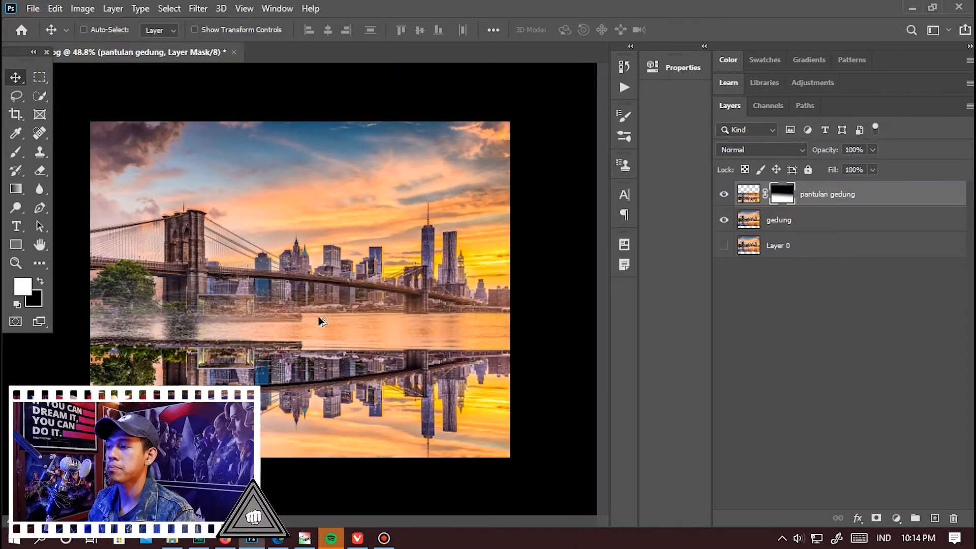
scroll(319, 317, "up", 2)
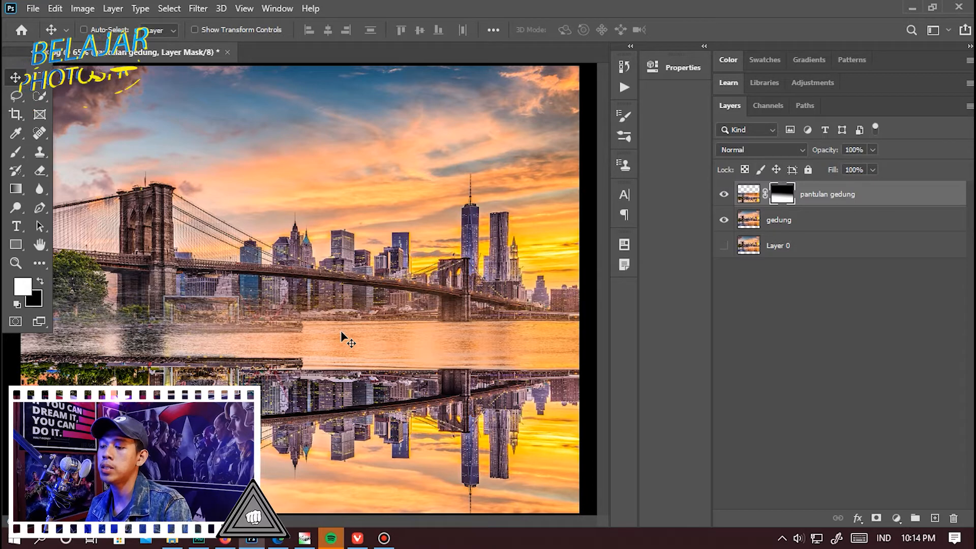
Step: Switch to the Firefox browser and search Google Images for "water reflect" to find a blue water texture
left_click(225, 540)
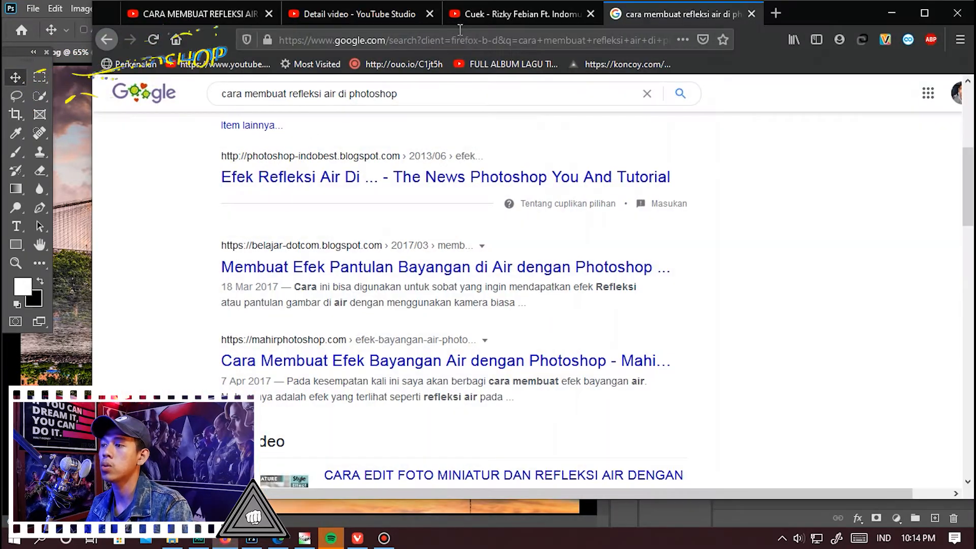
left_click(442, 96)
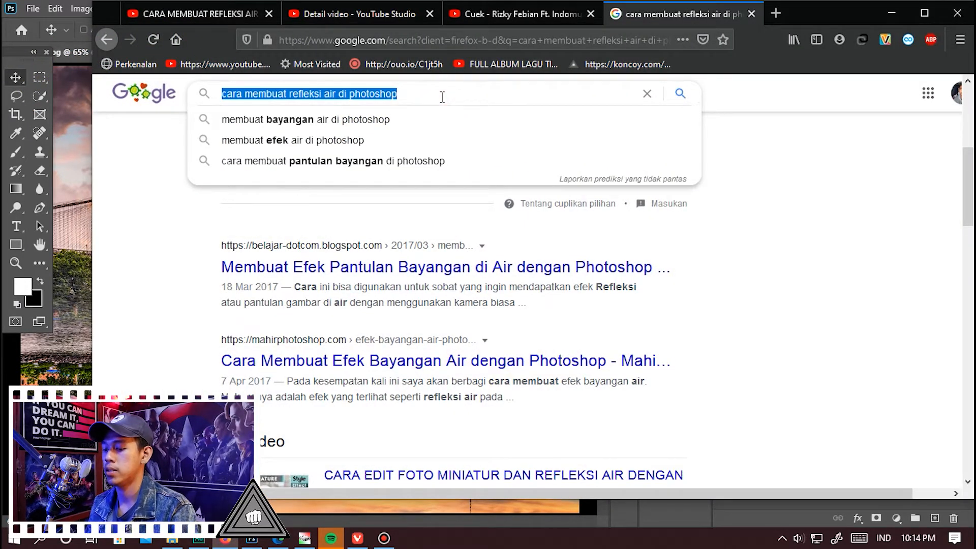
type("water")
key("Down")
key("Return")
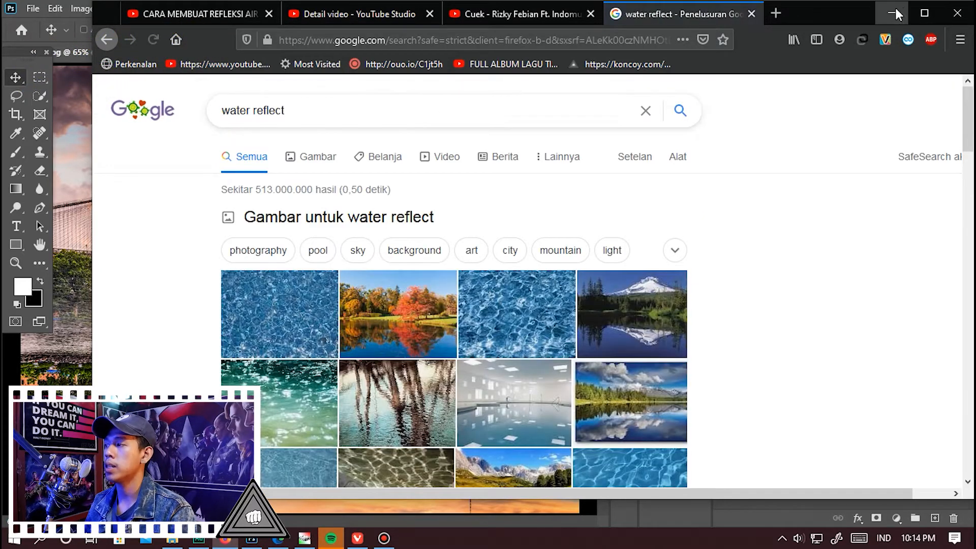
left_click(925, 13)
left_click(227, 155)
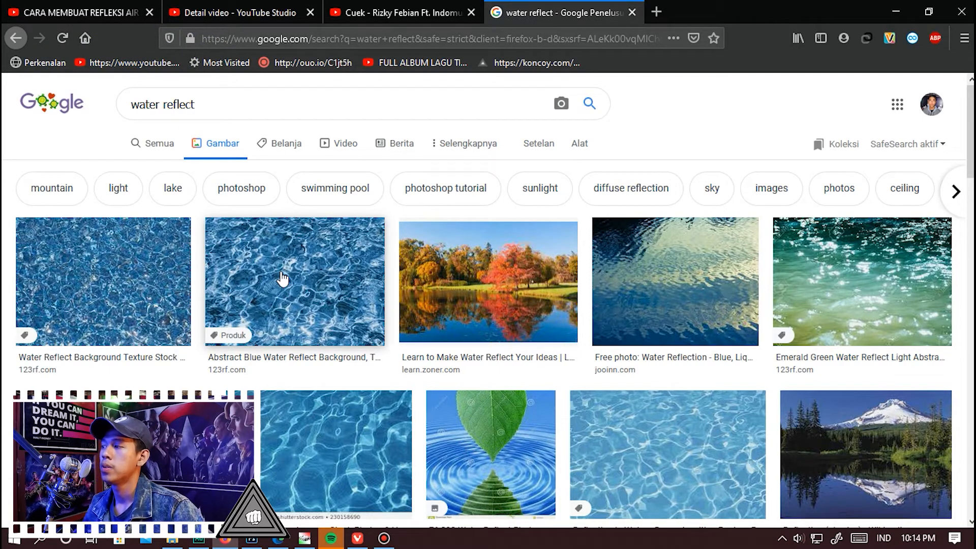
left_click(895, 10)
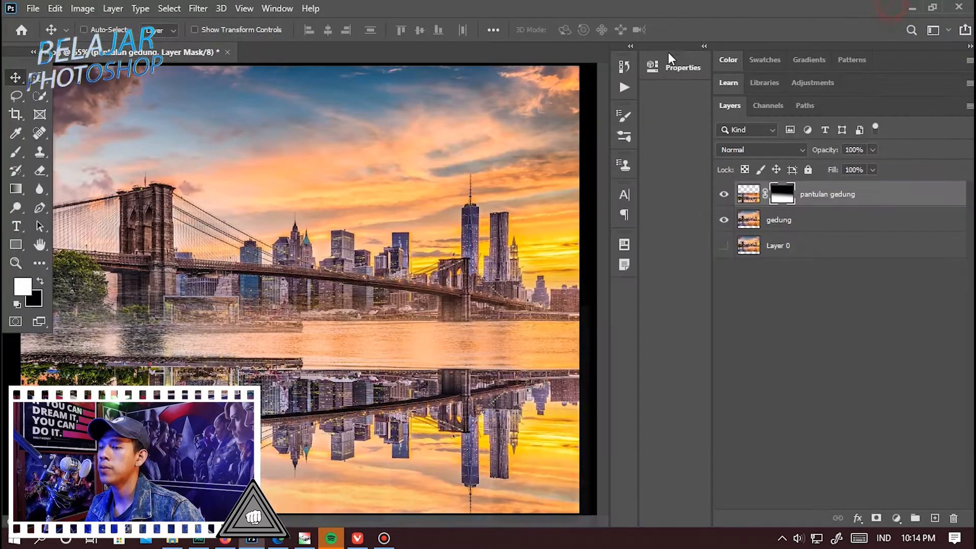
Step: Place the abstract blue water reflect image from the browser results into the Photoshop document as a new layer
key("alt+Tab")
left_click(263, 229)
left_click_drag(260, 219, 268, 362)
key("Return")
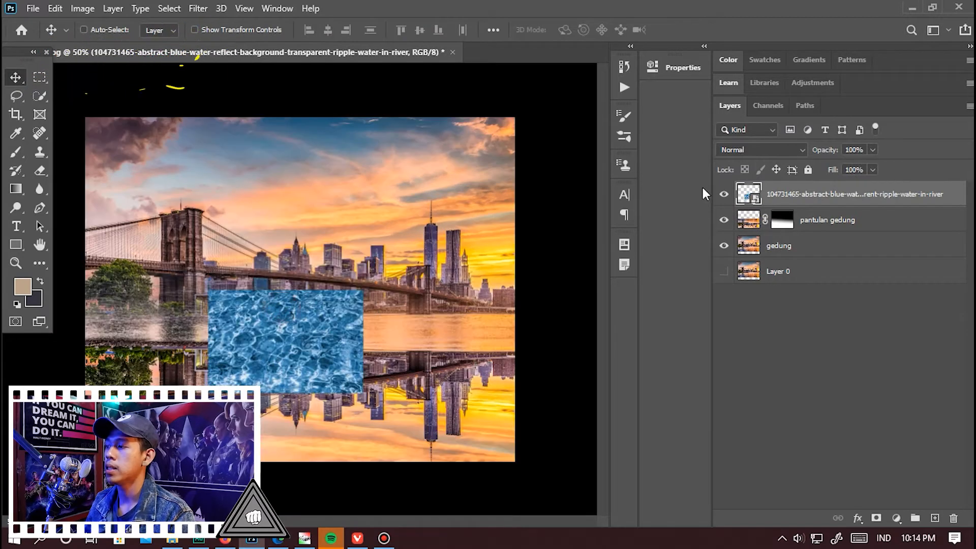
Step: Rename the placed water image layer as air
left_click(794, 198)
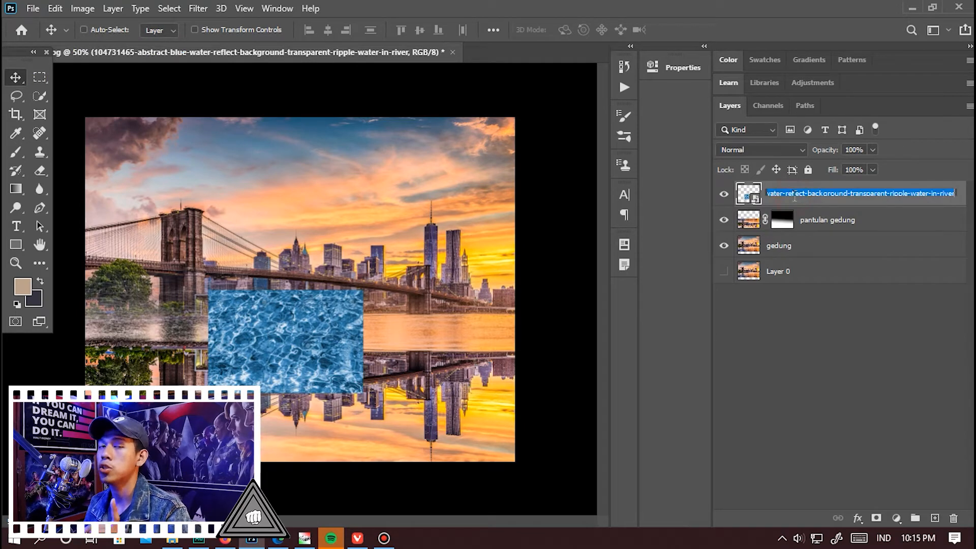
type("air")
key("Return")
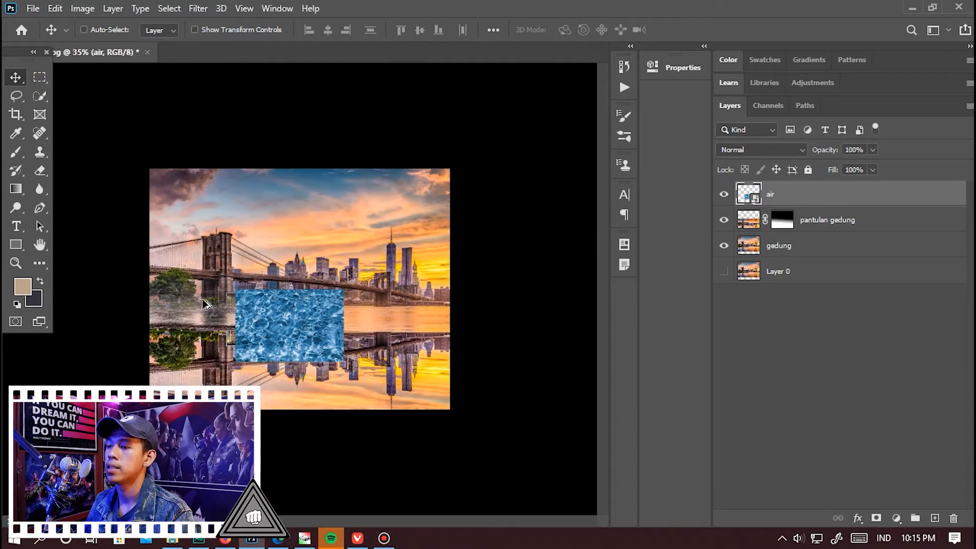
Step: Move the air layer down and stretch it to about 300% width and 189% height, covering everything below the shoreline
left_click_drag(206, 300, 178, 372)
key("ctrl+t")
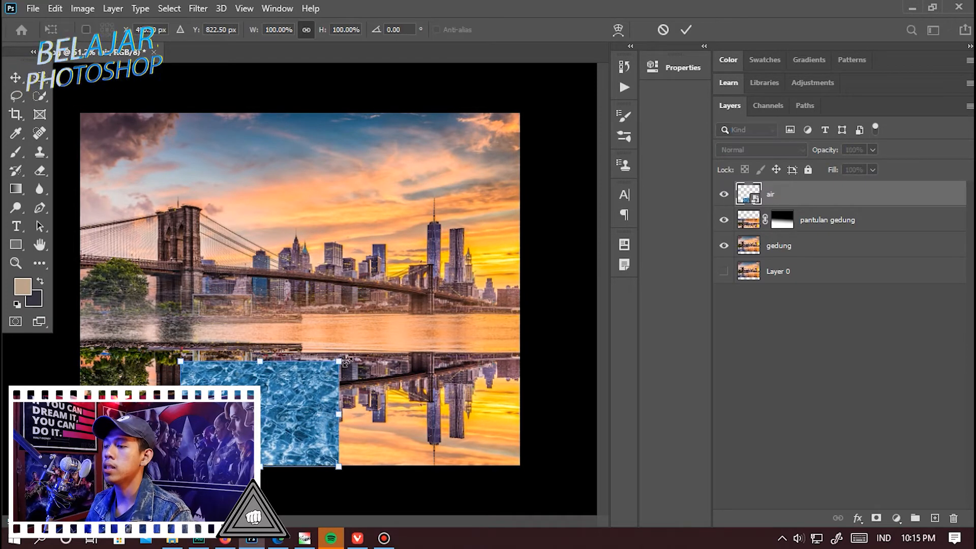
left_click_drag(346, 362, 405, 317)
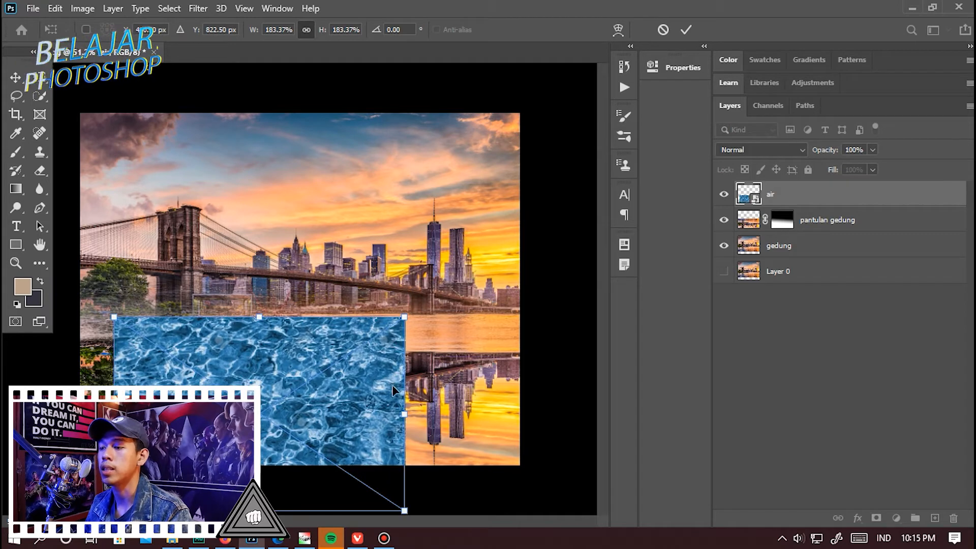
left_click_drag(406, 413, 538, 378)
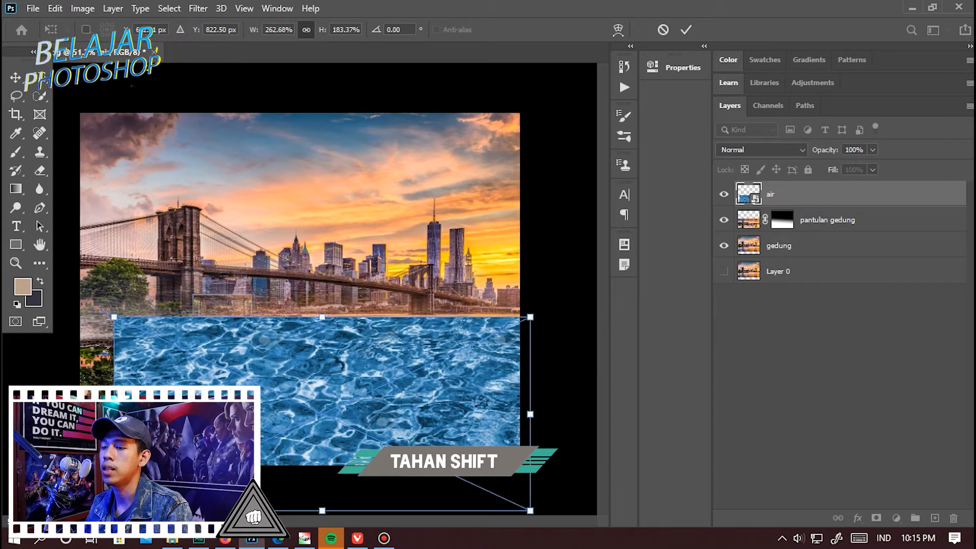
left_click_drag(114, 379, 55, 379)
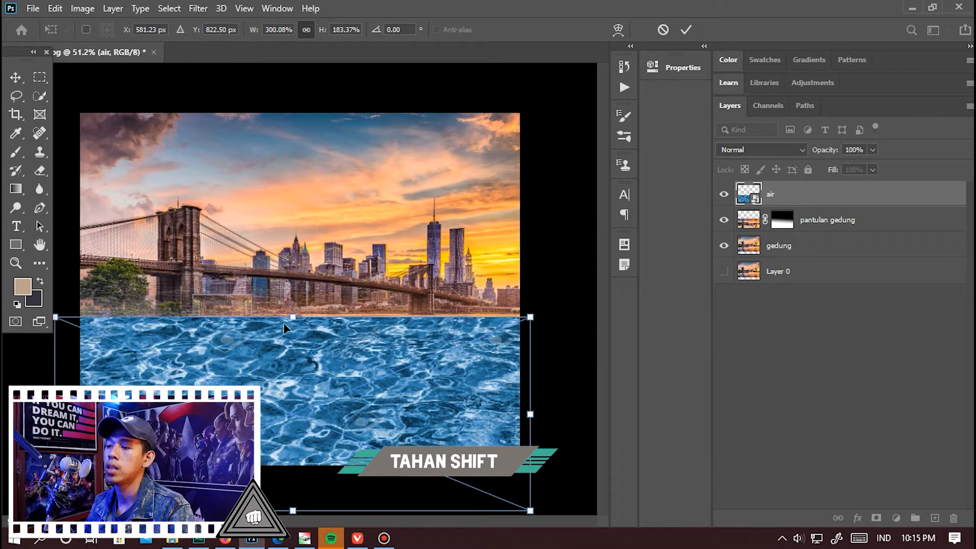
left_click_drag(293, 318, 294, 312)
scroll(319, 292, "down", 1)
scroll(326, 316, "down", 2)
scroll(359, 501, "up", 3)
scroll(355, 498, "down", 1)
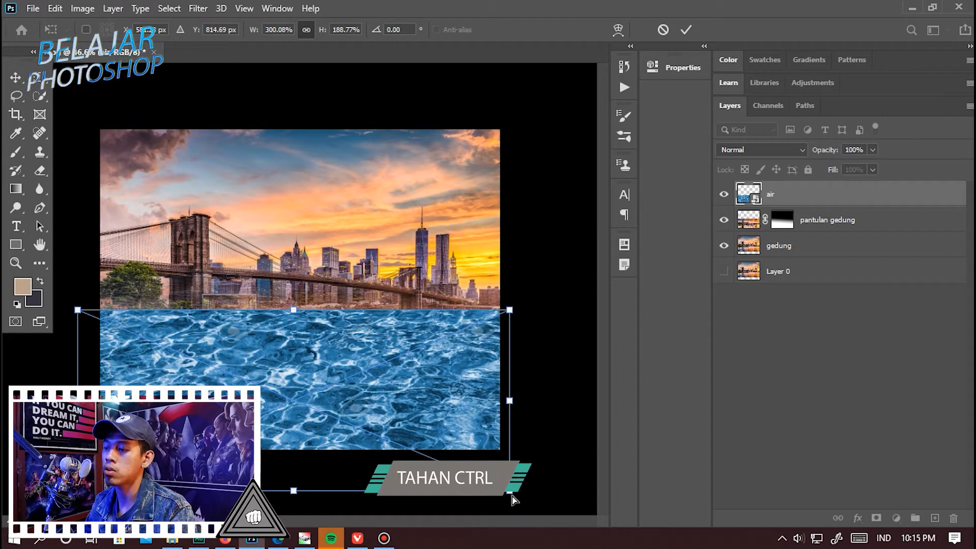
Step: Distort the air layer into perspective by pulling its lower corners outward and its upper corners slightly inward, and apply the transform
left_click_drag(512, 495, 618, 487)
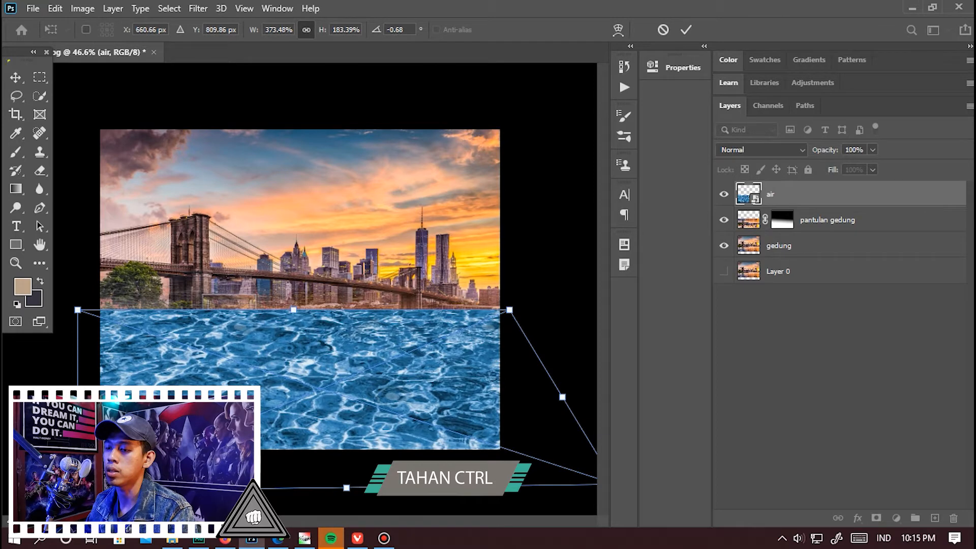
left_click_drag(75, 488, 2, 494)
scroll(281, 389, "down", 4)
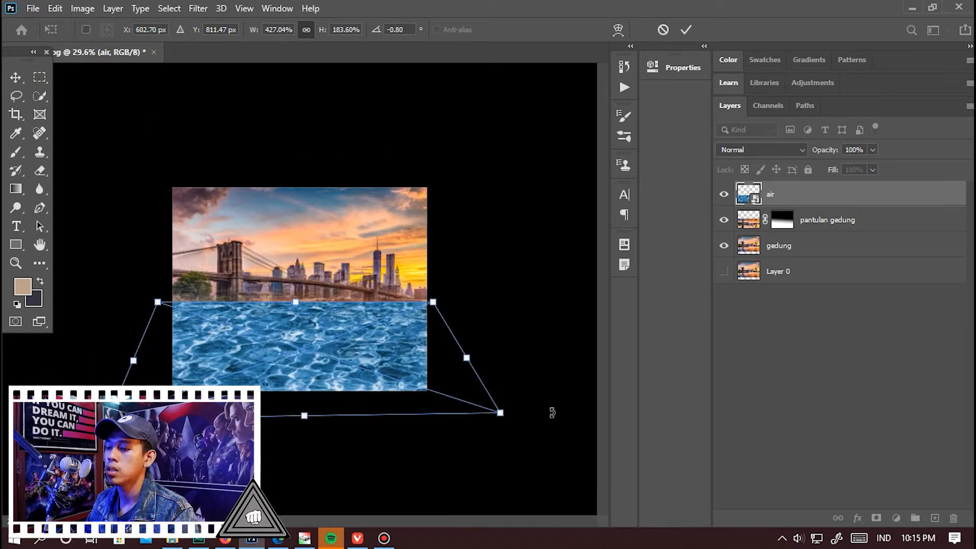
left_click_drag(108, 419, 62, 430)
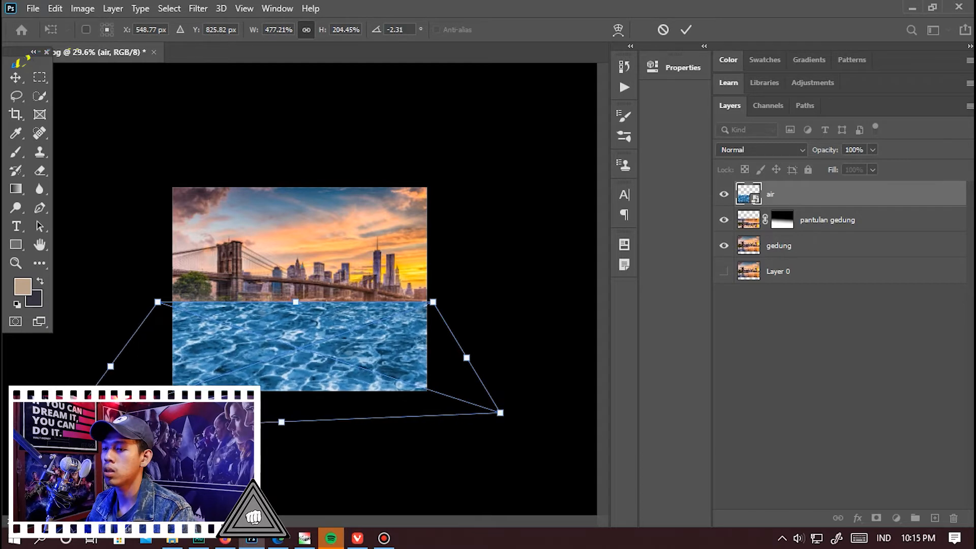
left_click_drag(157, 303, 168, 305)
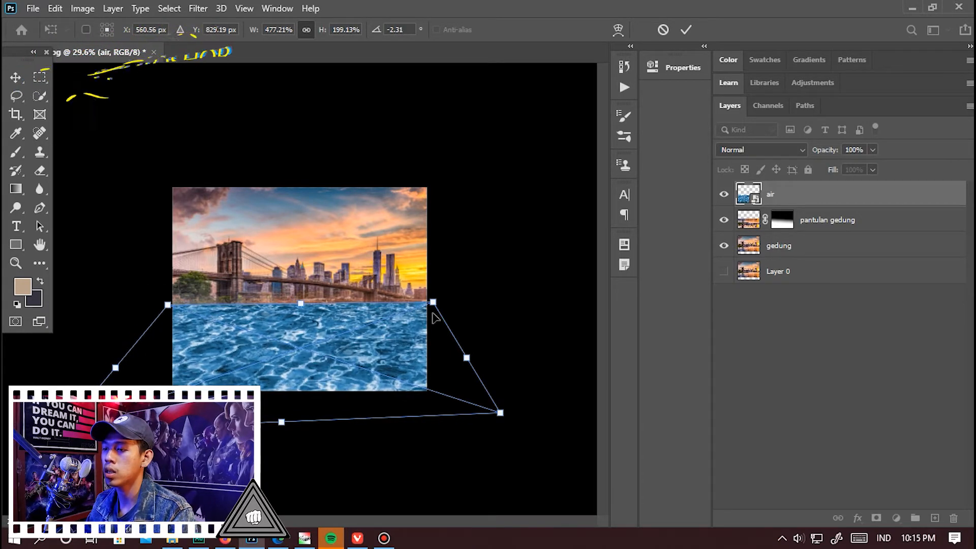
left_click_drag(439, 302, 431, 306)
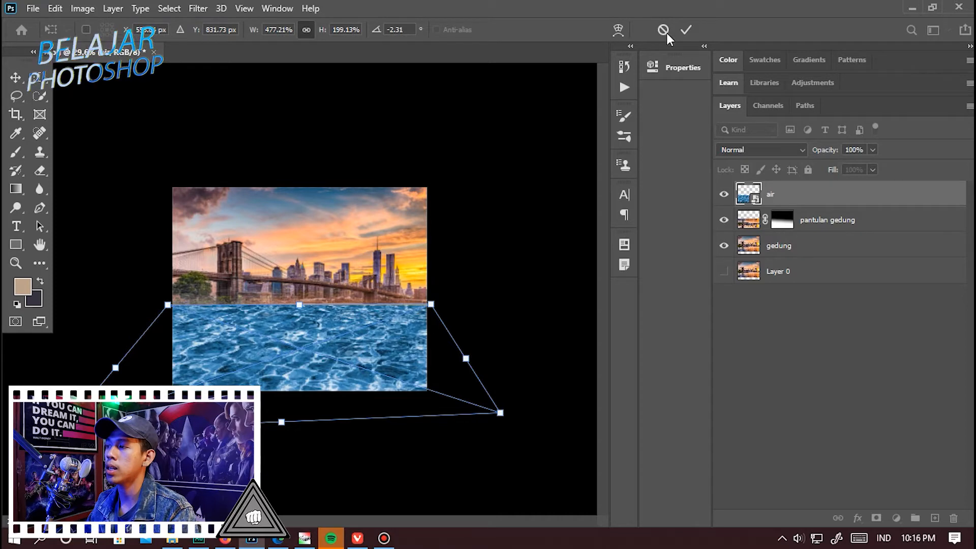
left_click(681, 32)
scroll(315, 326, "up", 3)
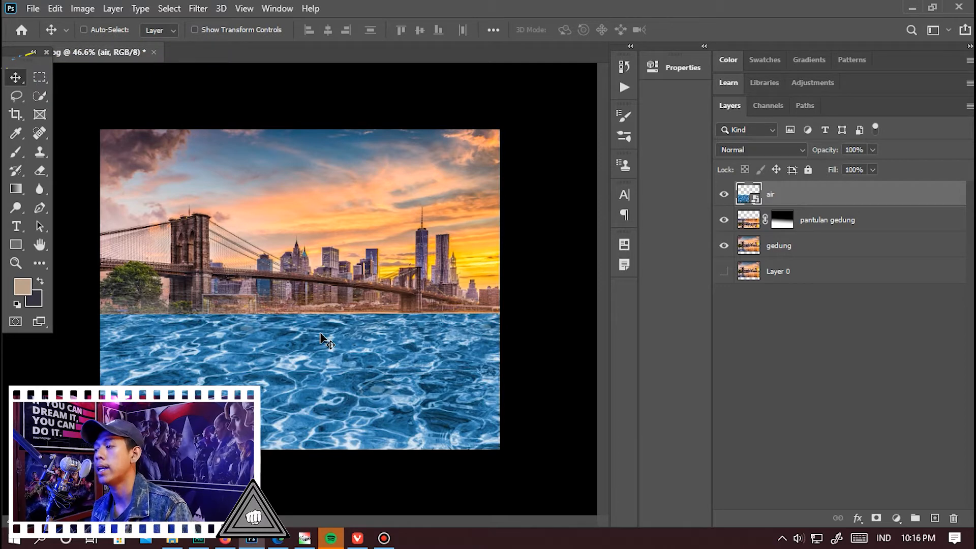
Step: Apply a Black & White adjustment with the Green Filter preset to the air layer, comparing other presets such as High Contrast Blue Filter
left_click(82, 8)
mouse_move(91, 50)
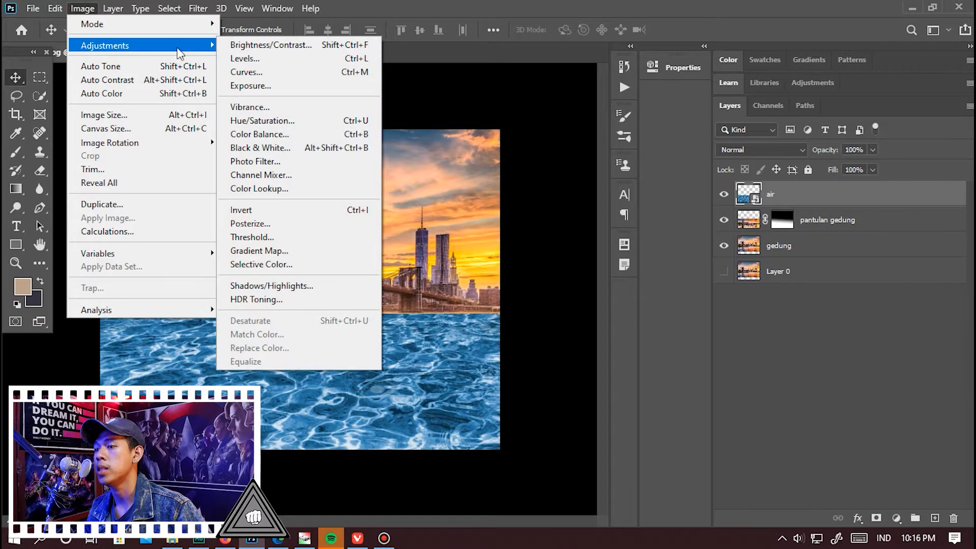
left_click(269, 148)
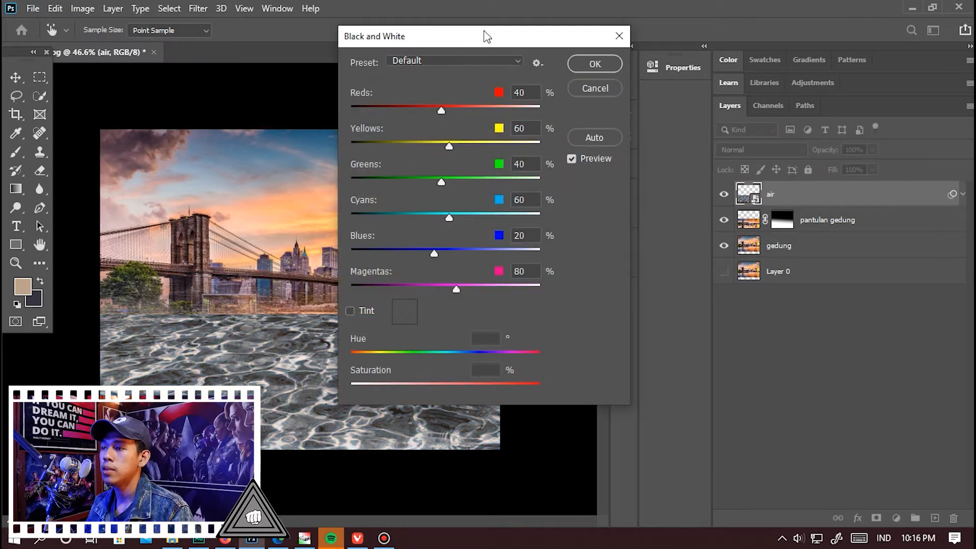
left_click_drag(485, 35, 546, 33)
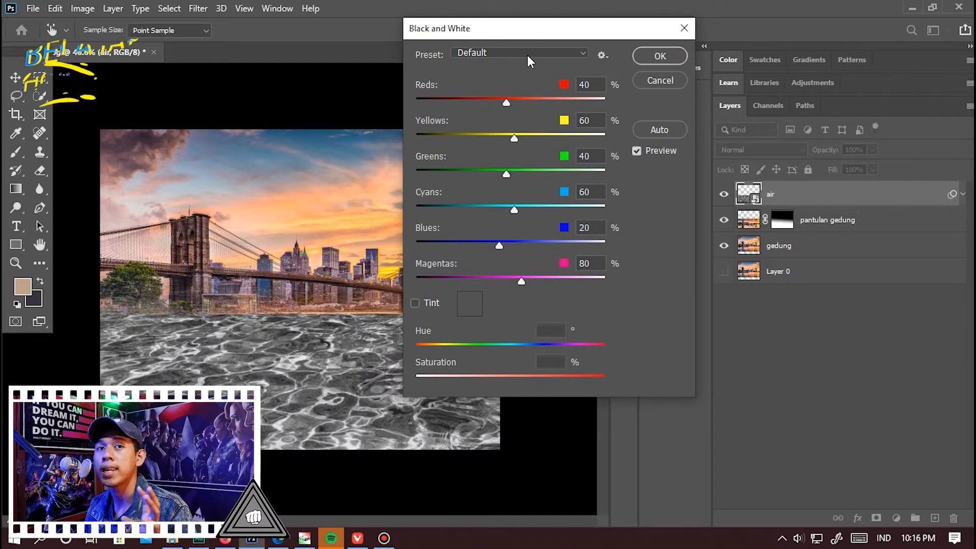
left_click(534, 51)
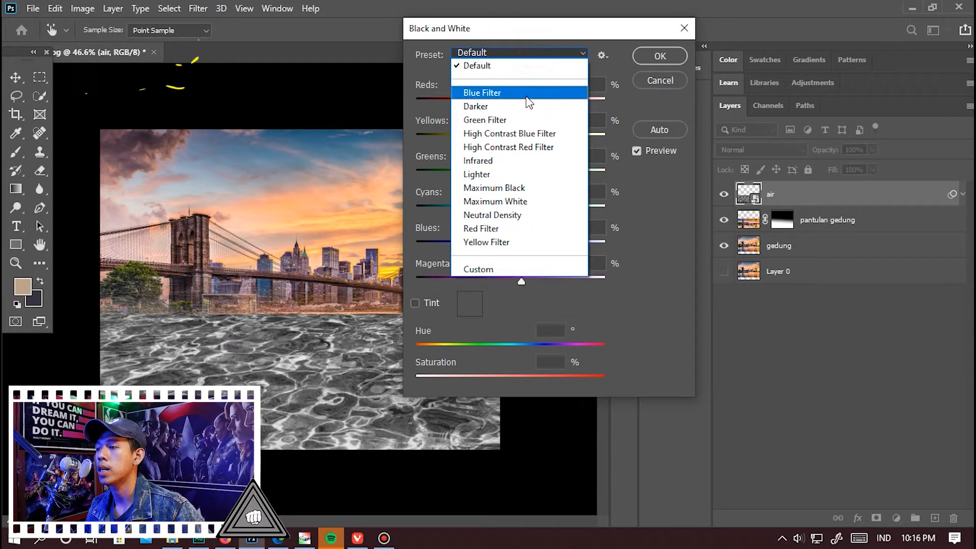
left_click(525, 93)
key("Down")
key("Down")
key("Down")
key("Down")
key("Down")
key("Down")
key("Down")
key("Down")
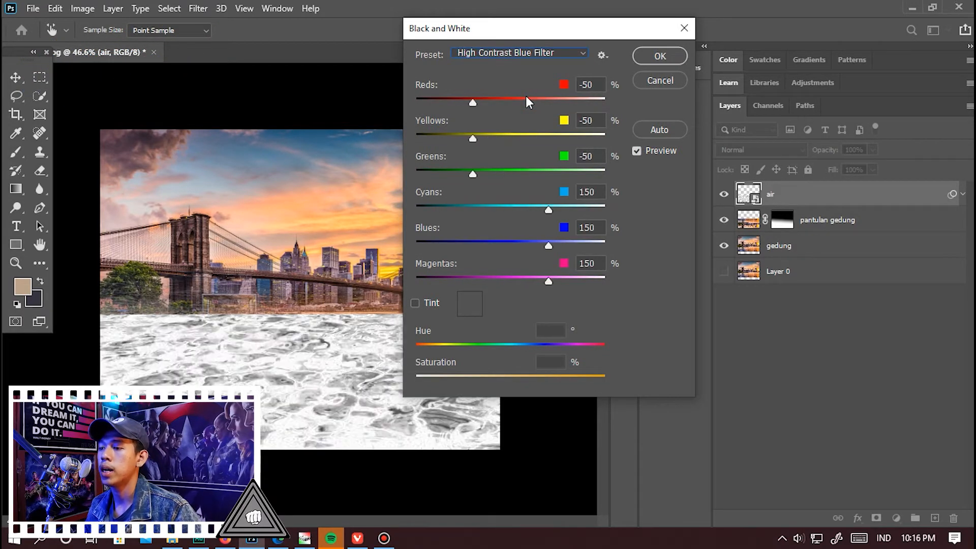
key("Up")
key("Up")
key("Up")
key("Up")
key("Up")
key("Up")
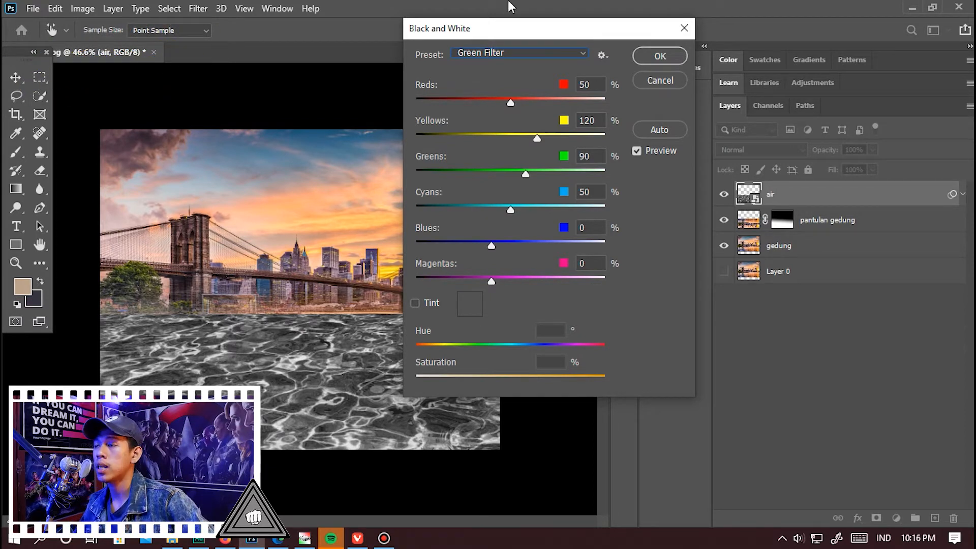
left_click(660, 55)
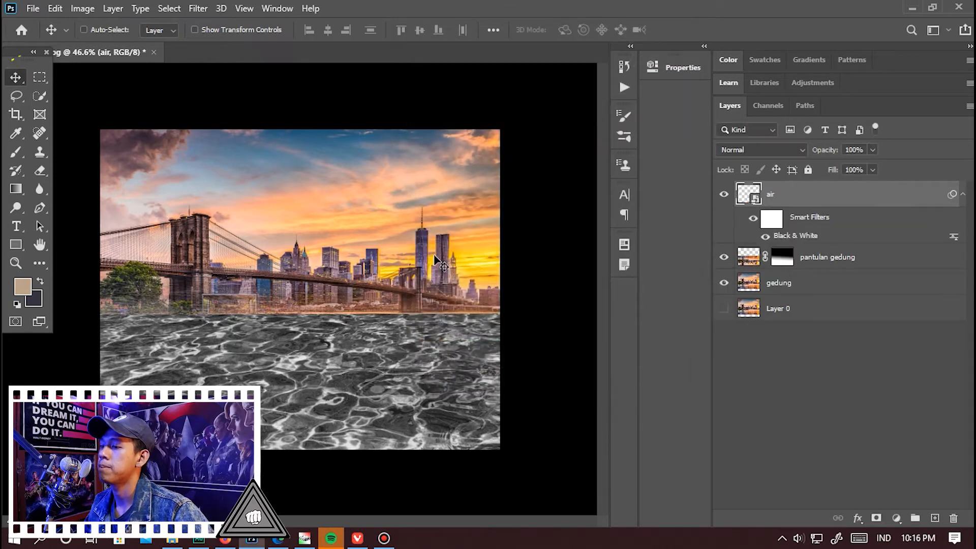
Step: Hide every layer except air so that only the black-and-white water is shown
left_click(724, 195, "alt")
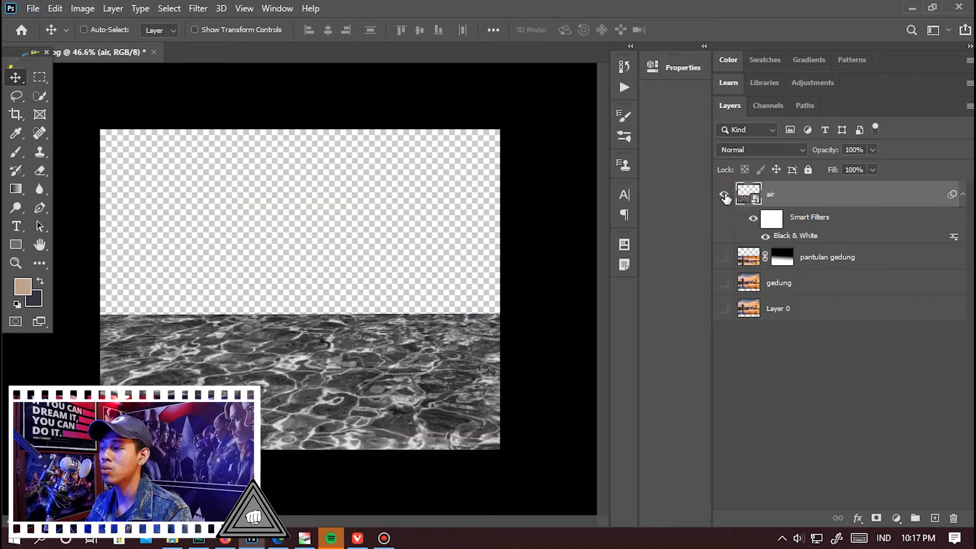
left_click(724, 195, "alt")
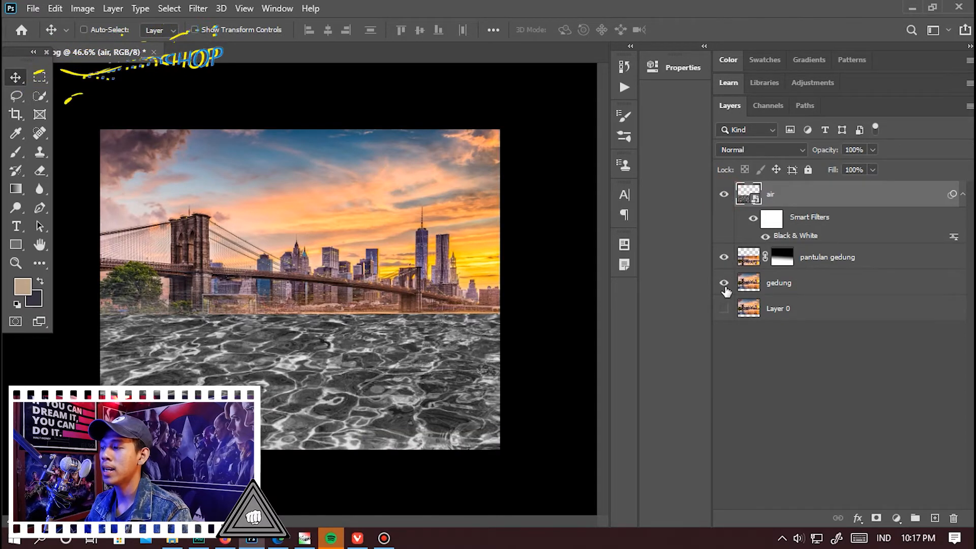
left_click(725, 195, "alt")
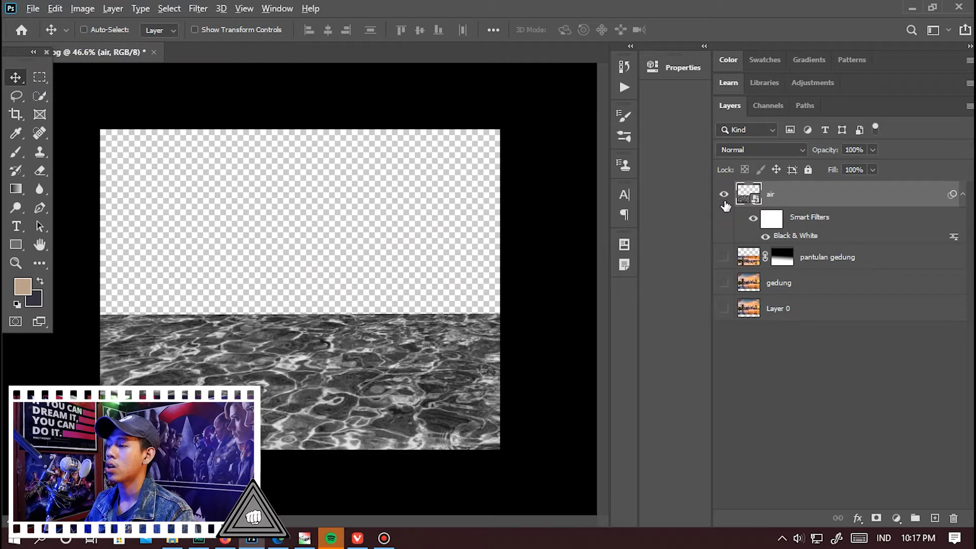
left_click(725, 308)
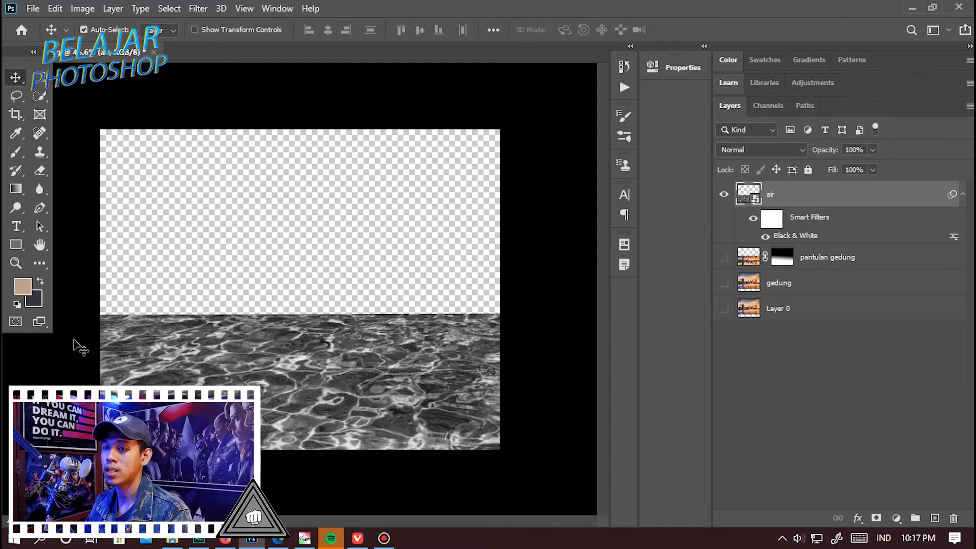
Step: Save the document on the computer as water reflect oke .psd in the water reflect folder, replacing the existing file
left_click(33, 8)
left_click(105, 182)
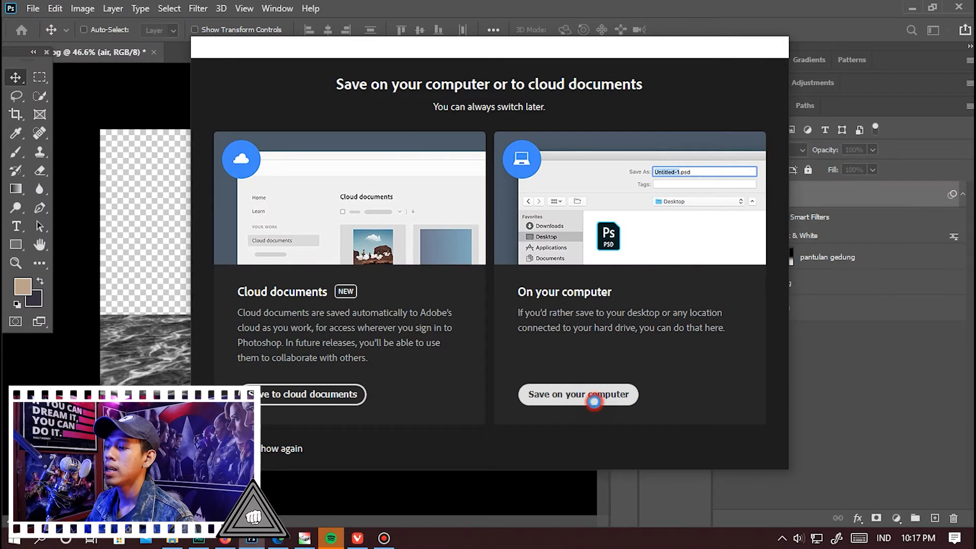
left_click(580, 399)
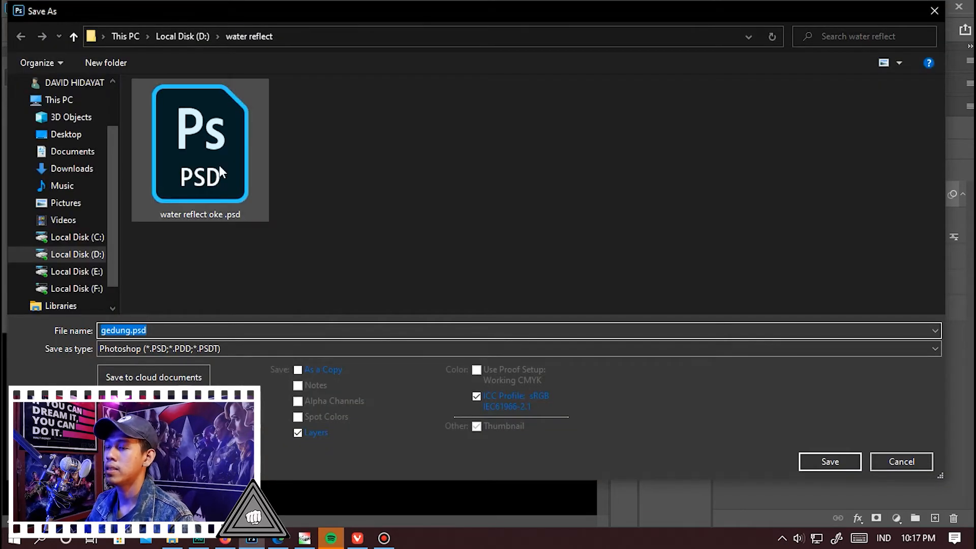
left_click(218, 174)
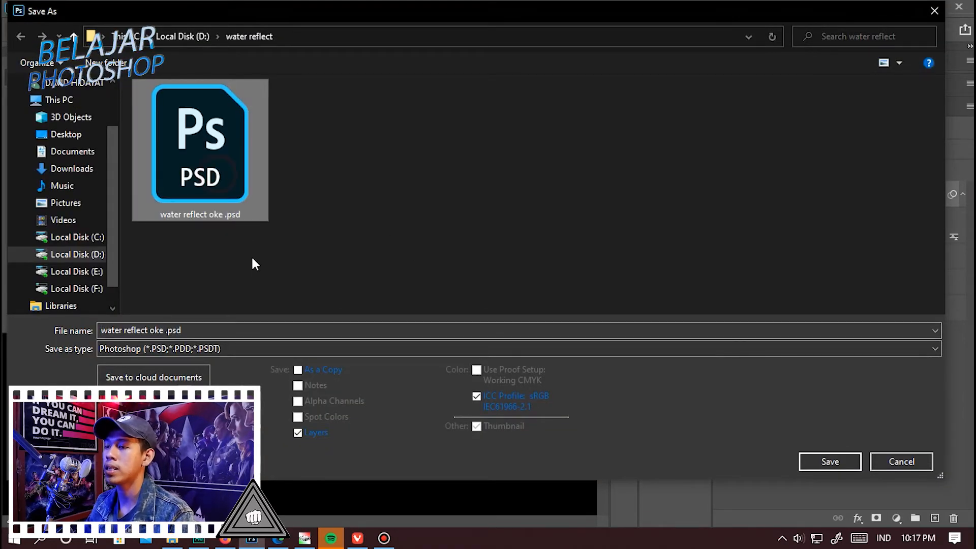
key("Return")
key("Left")
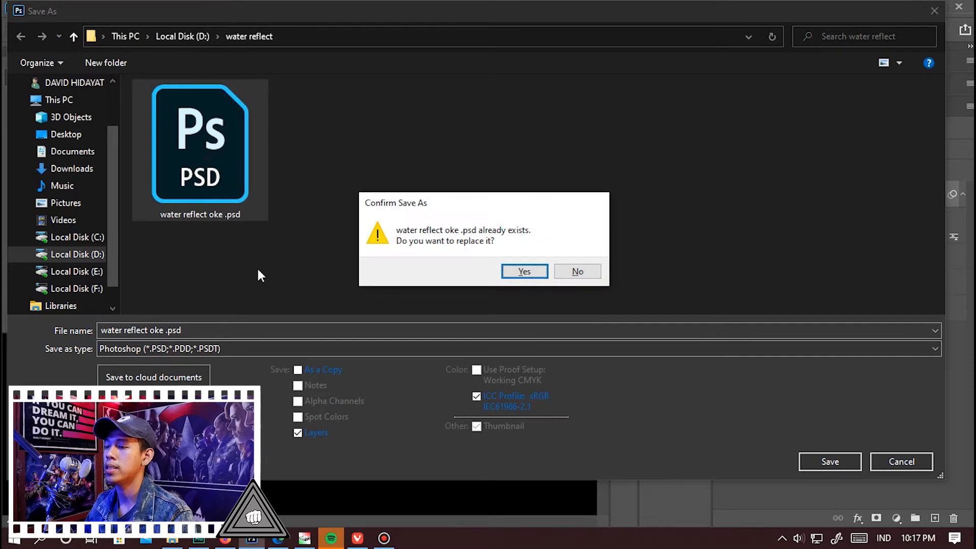
key("Return")
key("Return")
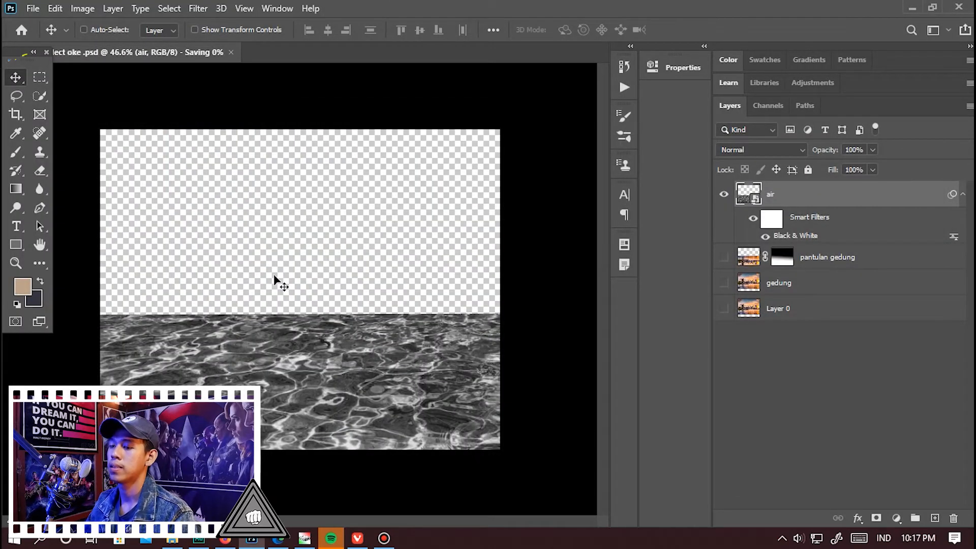
Step: Restore the visibility of the other layers, hide air and Layer 0, and select the pantulan gedung layer
scroll(352, 349, "down", 5)
scroll(383, 373, "up", 8)
scroll(356, 351, "down", 4)
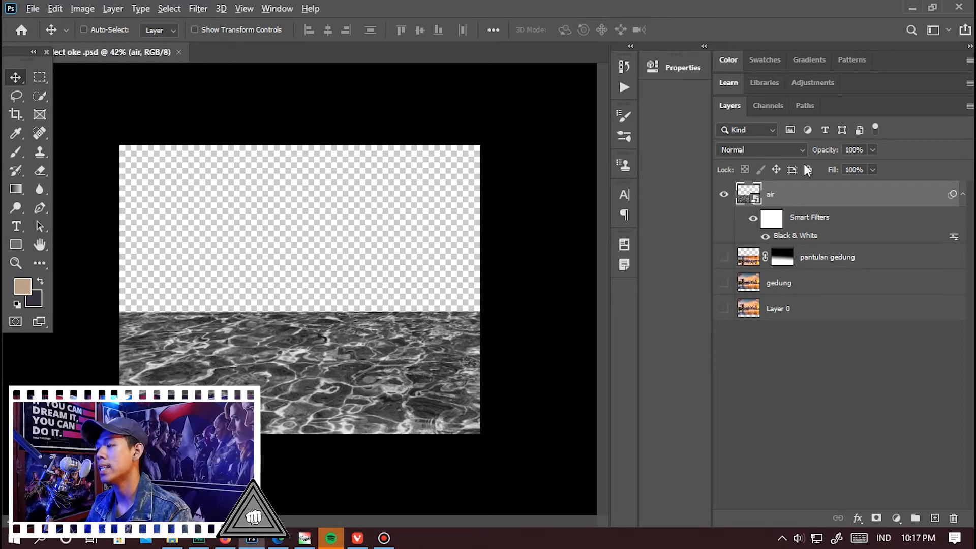
left_click(724, 195, "alt")
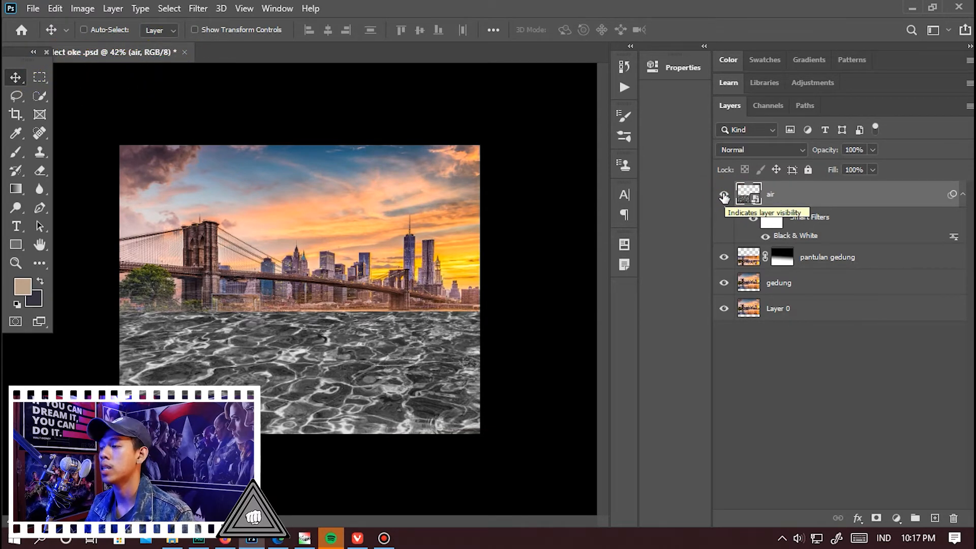
left_click(724, 195)
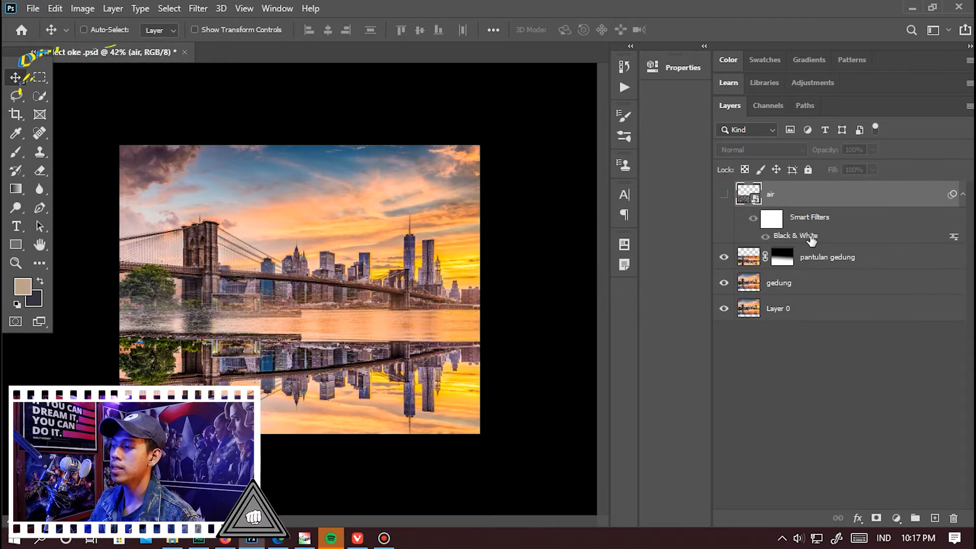
left_click(839, 260)
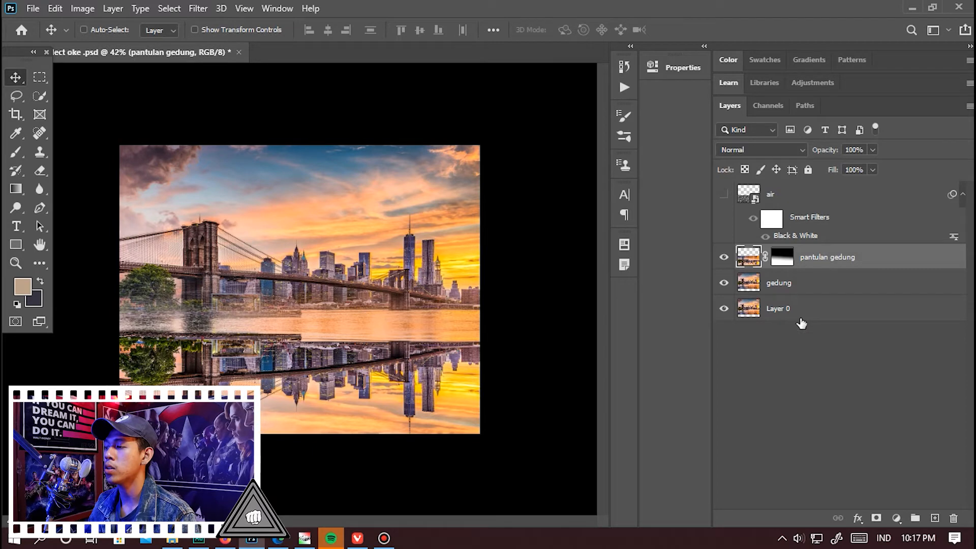
left_click(720, 307)
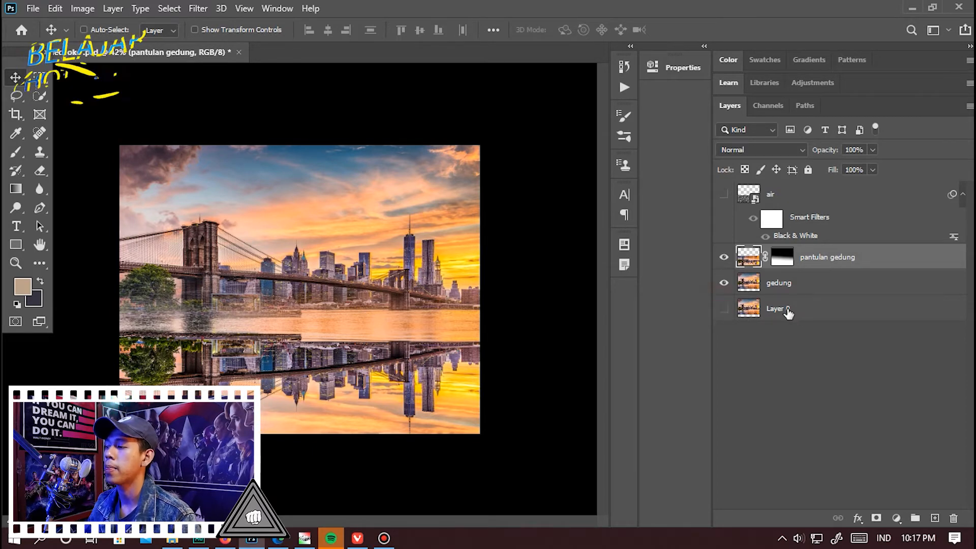
left_click(199, 9)
left_click(781, 258)
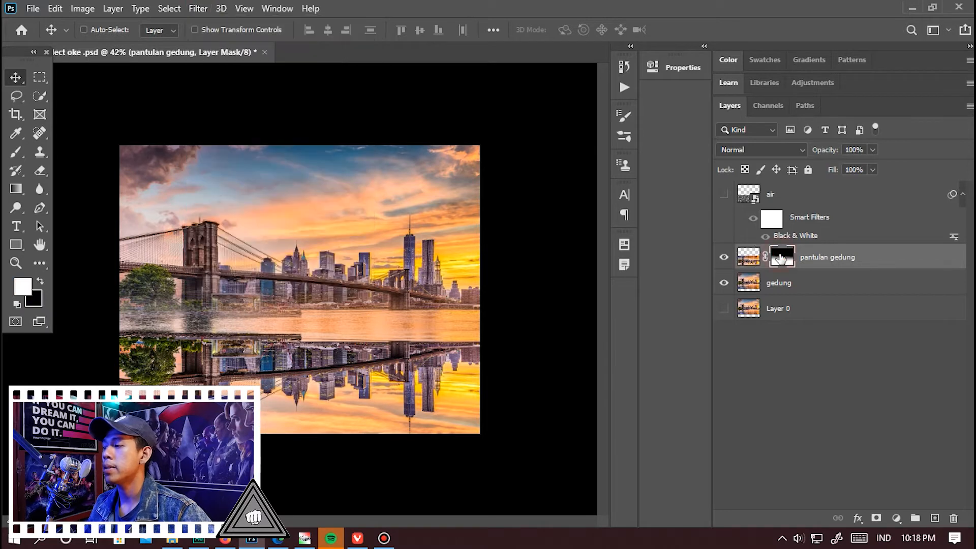
double_click(782, 258)
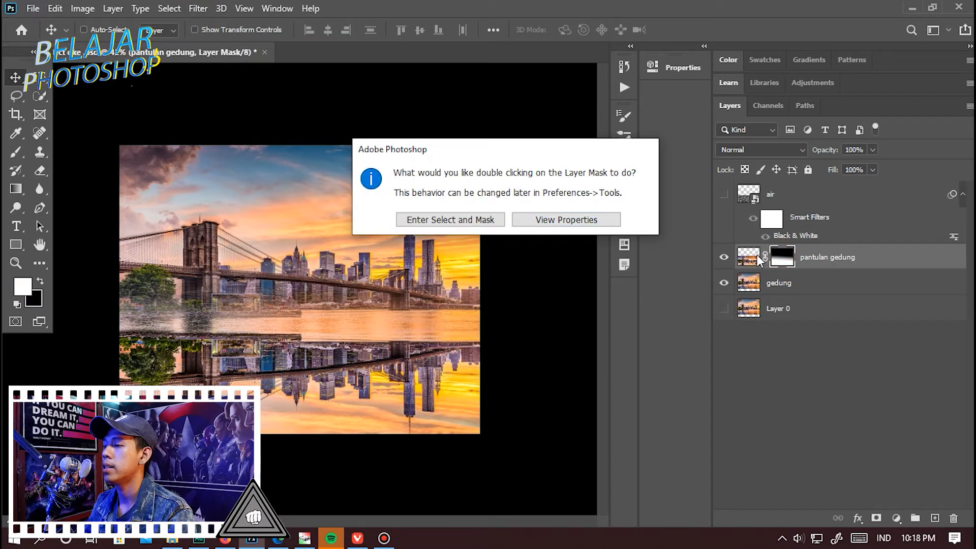
left_click(527, 226)
Step: Apply a Displace filter to the pantulan gedung image with horizontal and vertical scale 5, Tile, and water reflect oke .psd as the displacement map
left_click(757, 260)
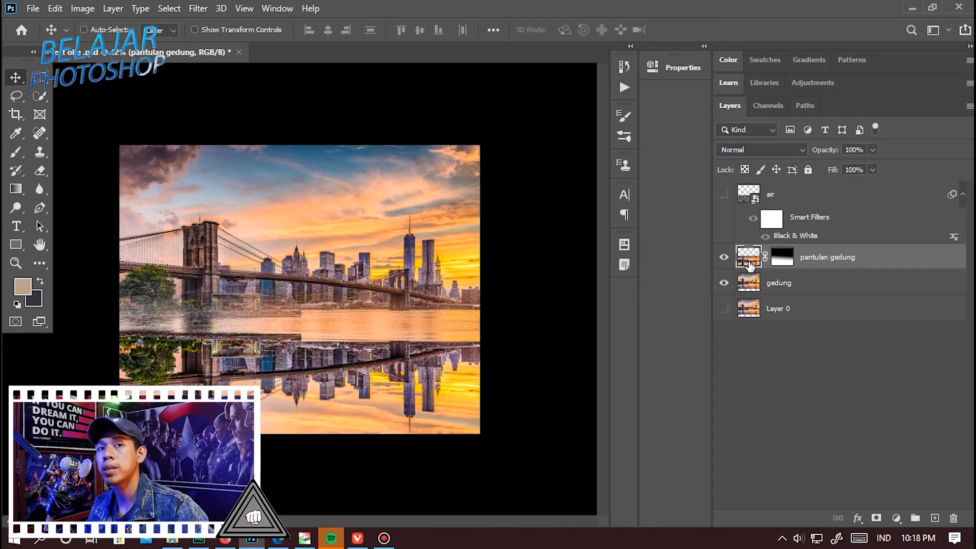
left_click(189, 8)
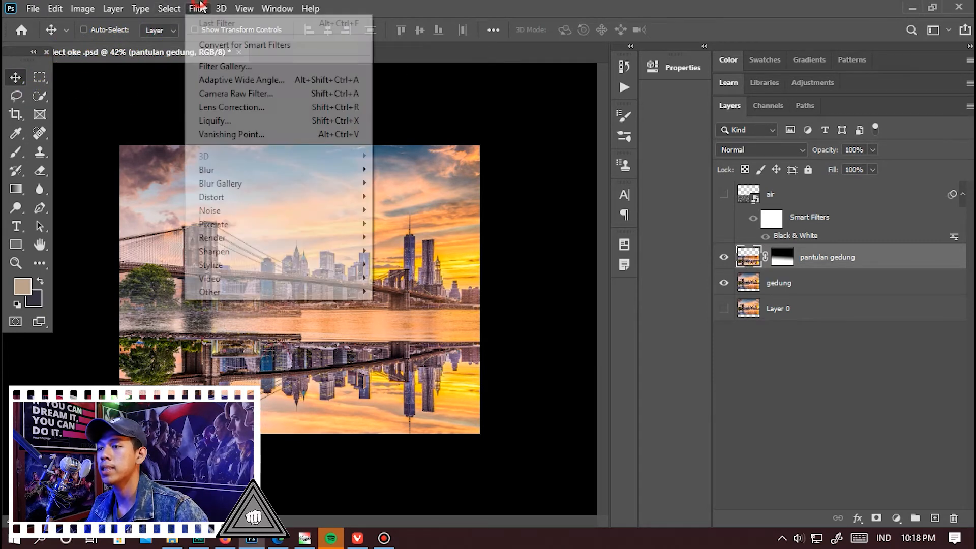
mouse_move(285, 204)
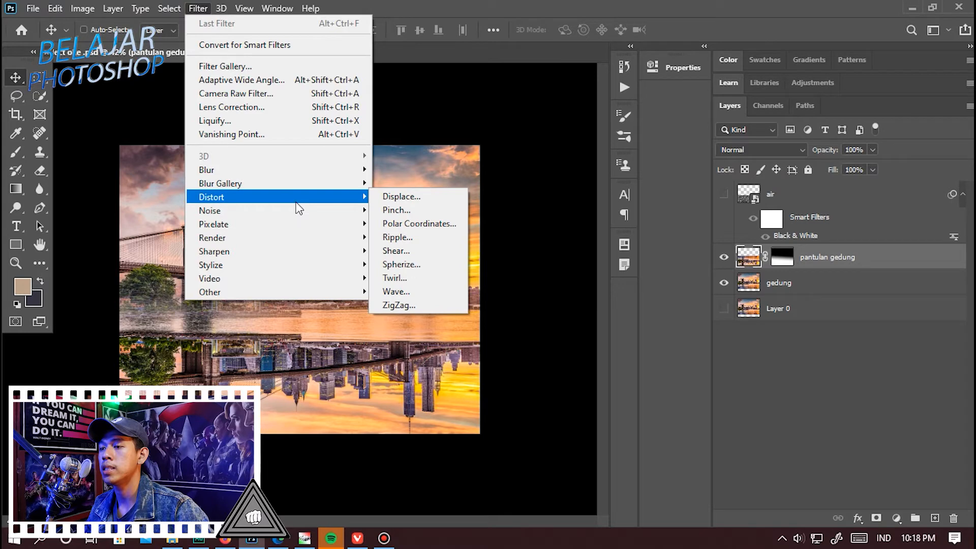
left_click(380, 198)
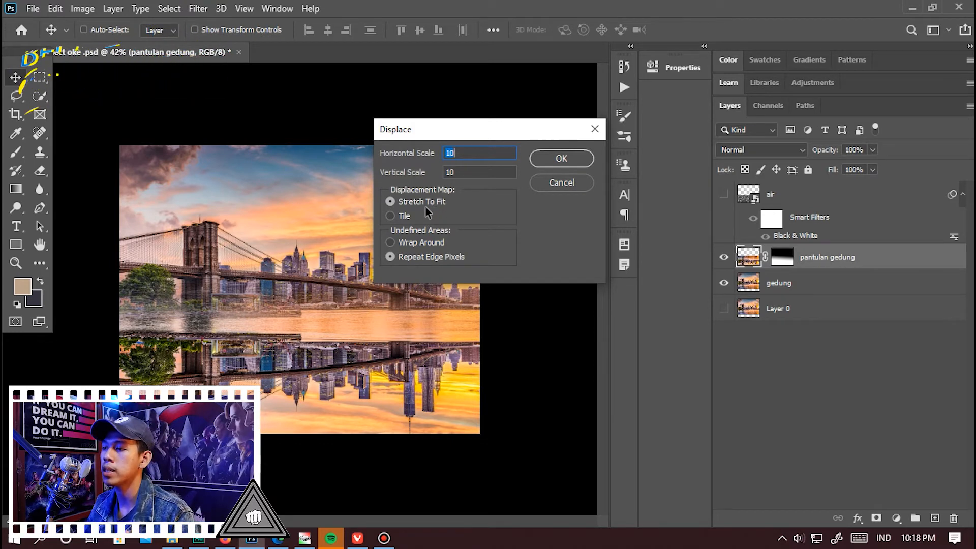
left_click(391, 216)
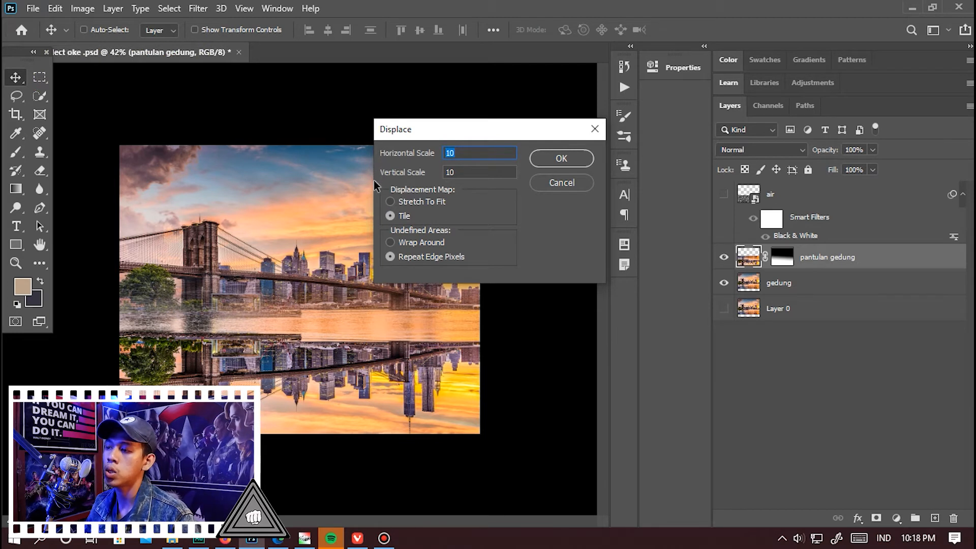
type("5")
left_click(465, 171)
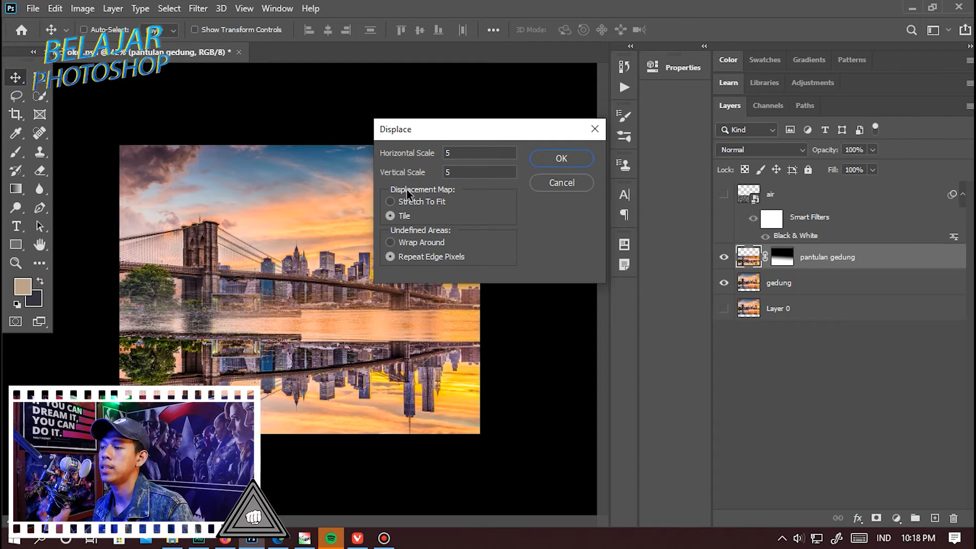
left_click(561, 158)
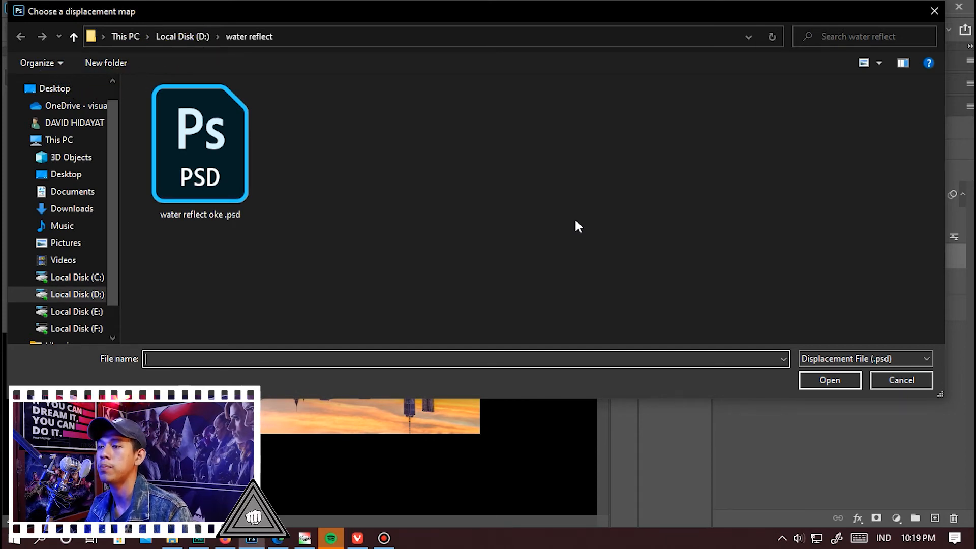
double_click(233, 215)
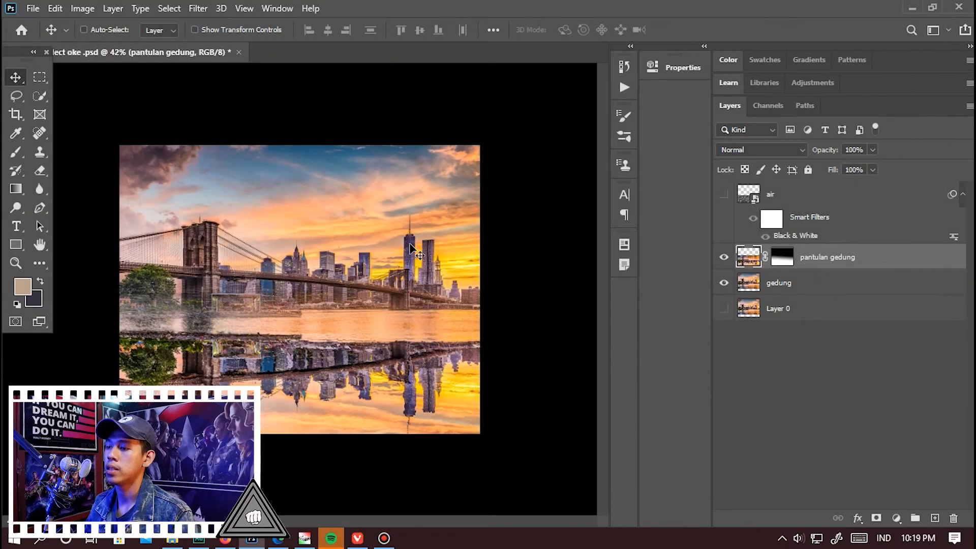
Step: Inspect the rippled edges of the displaced reflection up close, and show the air layer again
scroll(362, 398, "up", 6)
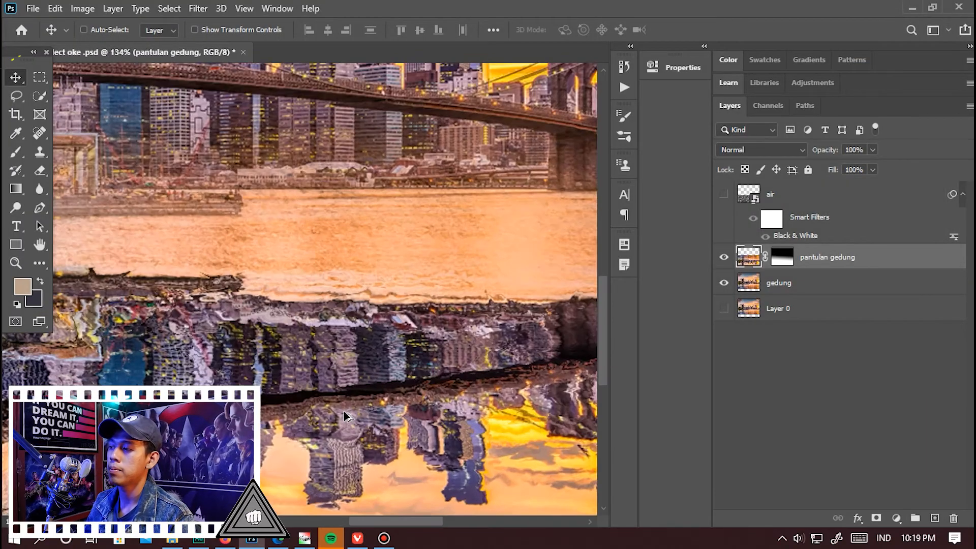
scroll(326, 356, "down", 3)
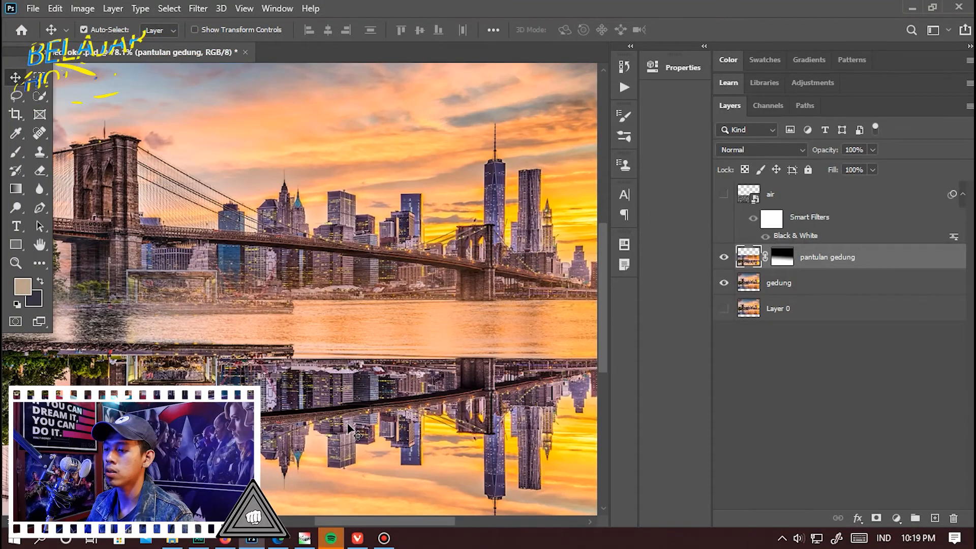
scroll(347, 429, "down", 2)
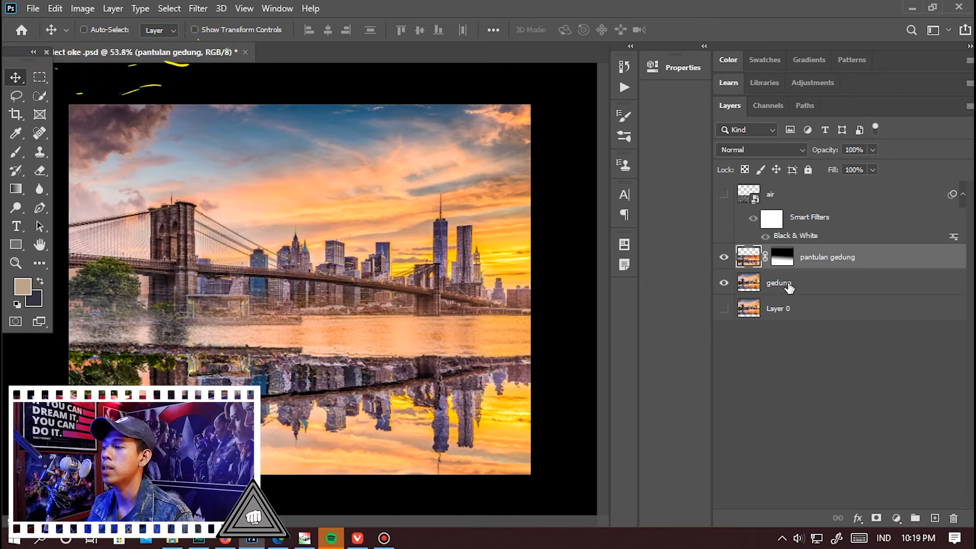
left_click(722, 194)
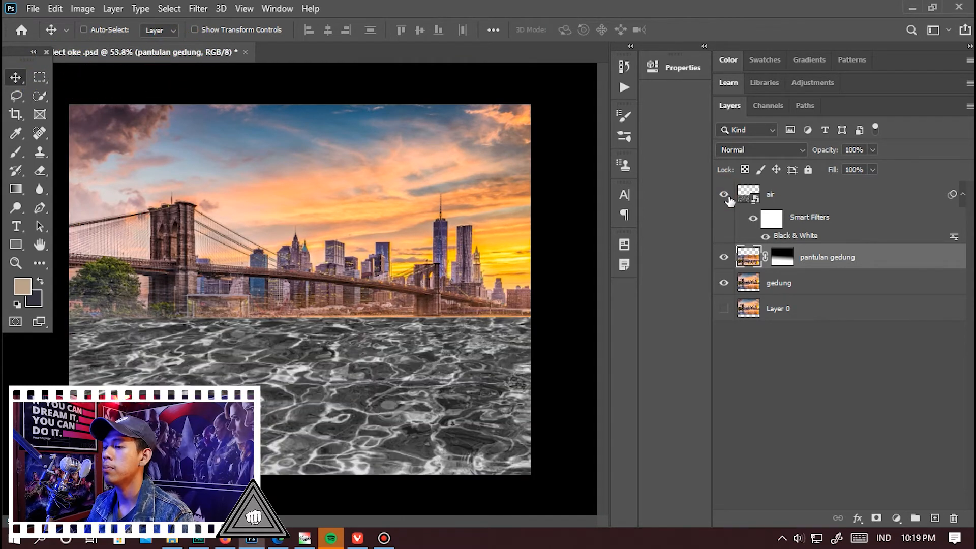
Step: Try blend modes such as Linear Burn and Vivid Light on the pantulan gedung layer, and return it to Normal
left_click(777, 148)
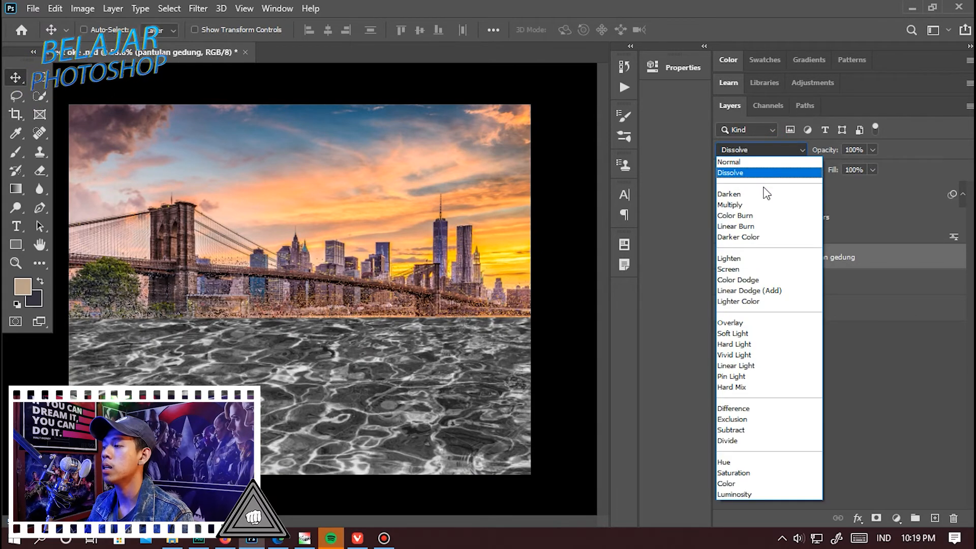
left_click(755, 205)
key("shift+plus")
key("shift+plus")
key("shift+plus")
key("shift+plus")
key("shift+plus")
key("shift+plus")
key("shift+plus")
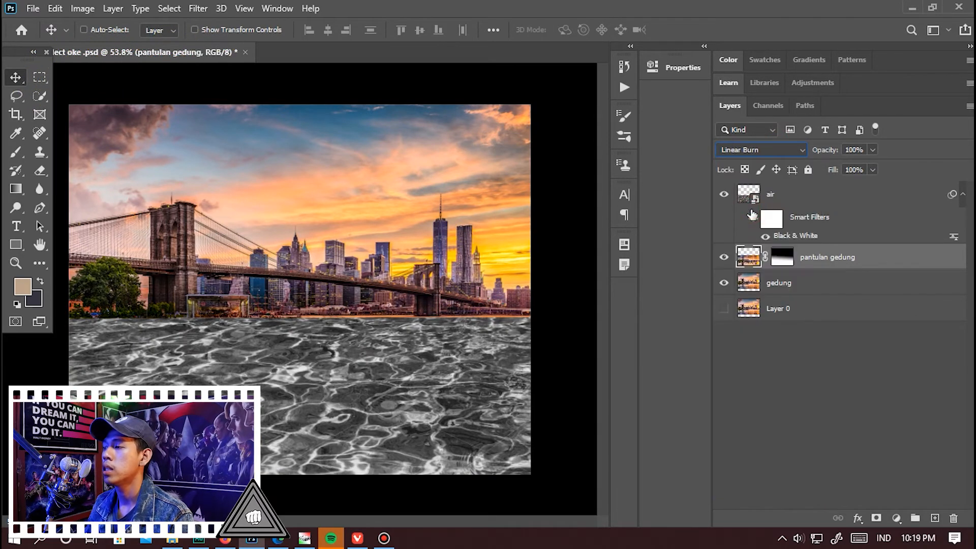
key("shift+plus")
key("shift+plus")
key("shift+plus")
key("shift+plus")
key("shift+plus")
key("shift+plus")
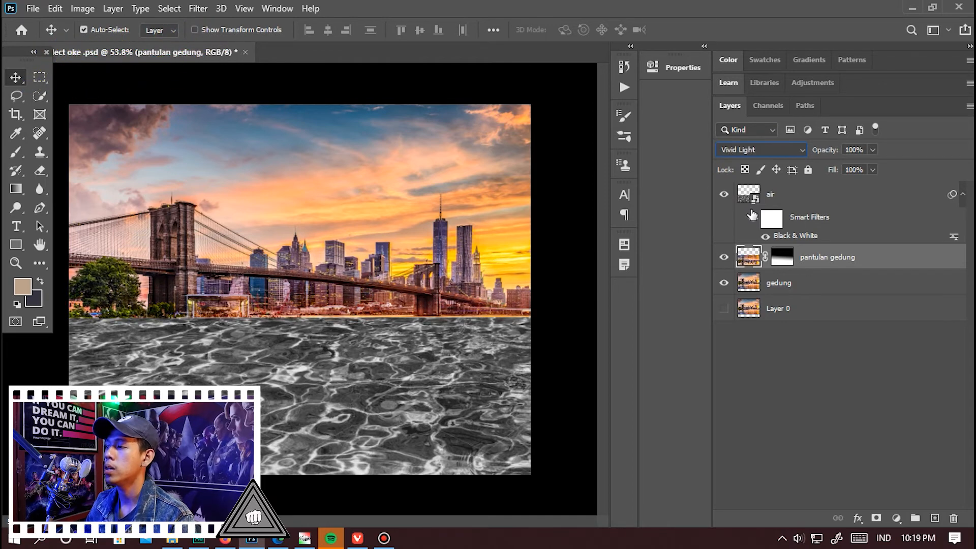
left_click(790, 151)
left_click(762, 154)
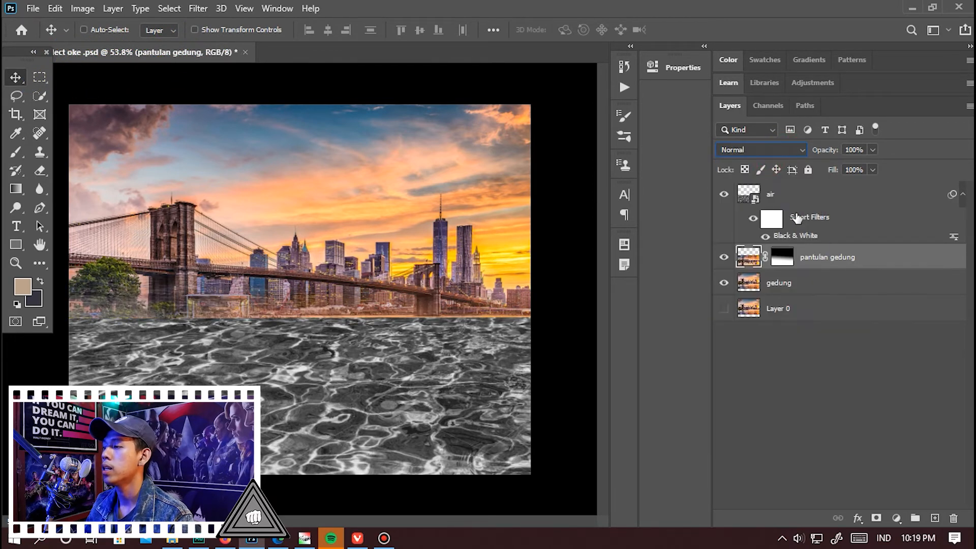
Step: Set the air layer's blend mode to Soft Light, comparing it with other modes such as Screen and Overlay
left_click(808, 197)
left_click(779, 149)
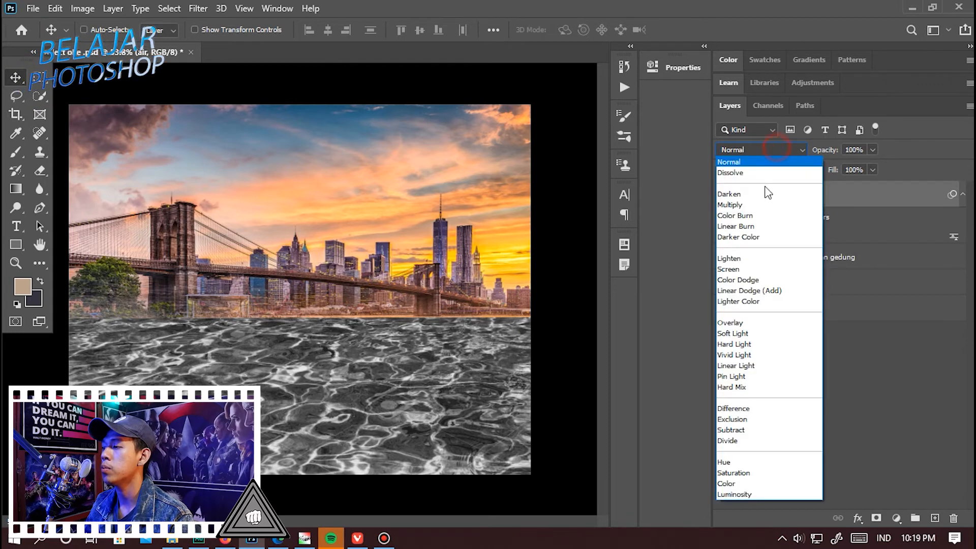
left_click(753, 194)
key("shift+plus")
key("shift+plus")
key("shift+plus")
key("shift+plus")
key("shift+plus")
key("shift+plus")
key("shift+plus")
key("shift+plus")
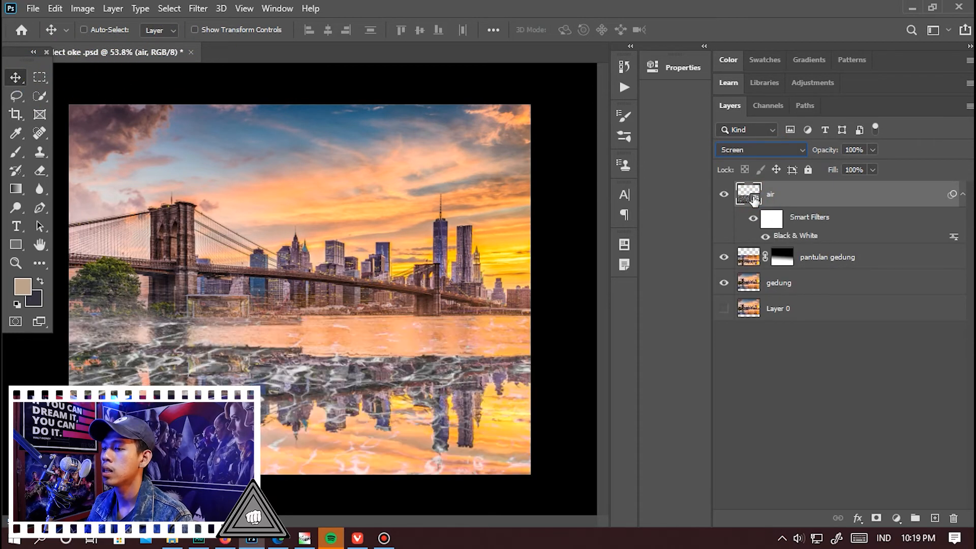
key("shift+plus")
key("shift+plus")
key("shift+plus")
key("shift+minus")
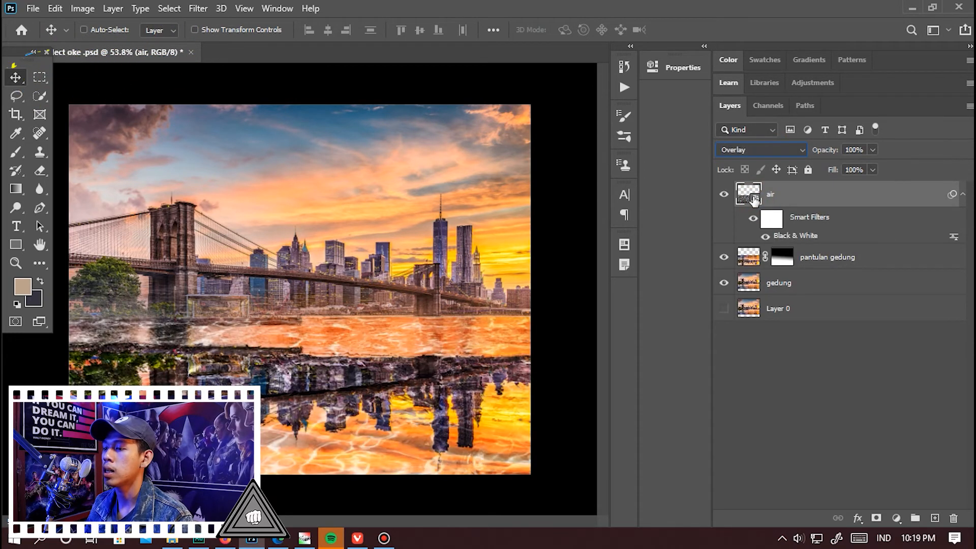
key("shift+plus")
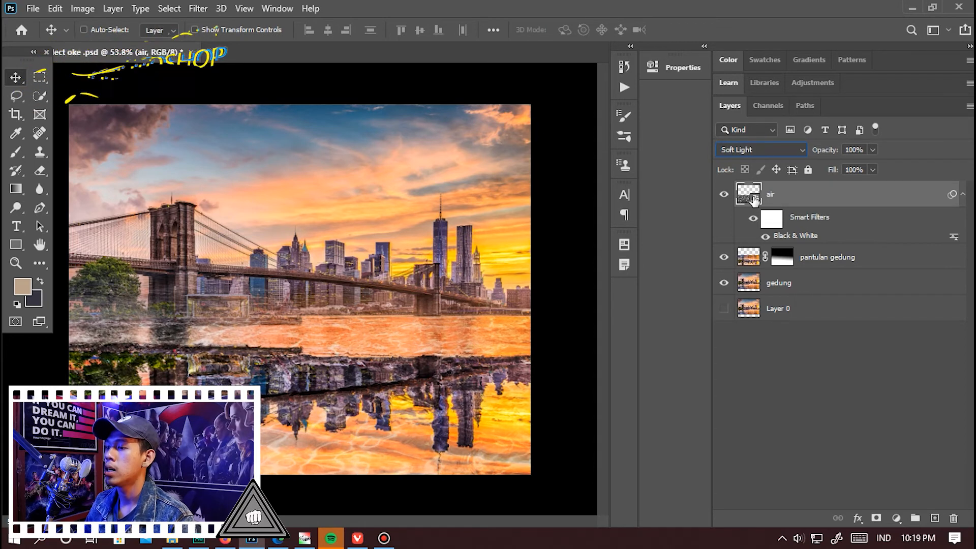
Step: Compare the picture with and without the air layer, and reduce that layer's opacity to 56%
left_click(724, 196)
left_click(725, 199)
scroll(351, 340, "up", 5)
scroll(363, 320, "down", 7)
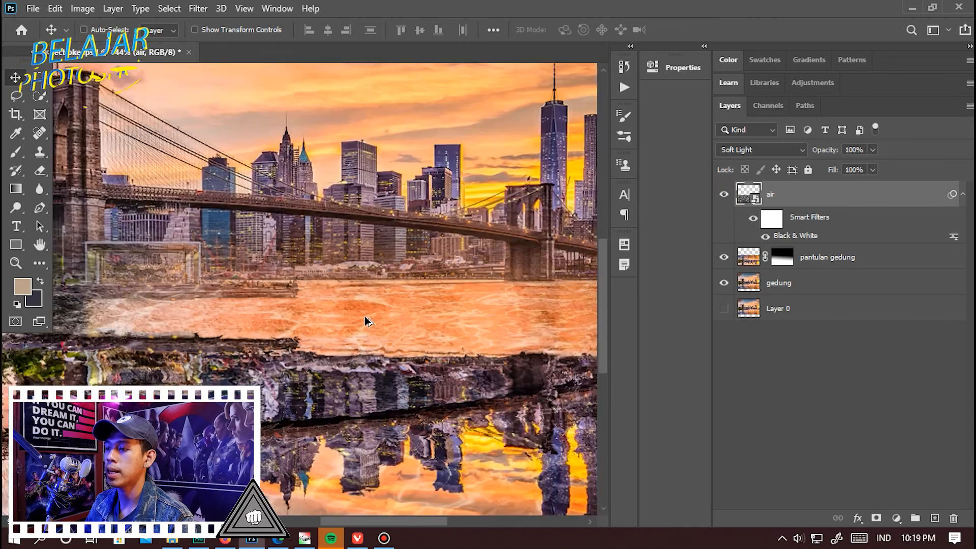
scroll(417, 374, "up", 3)
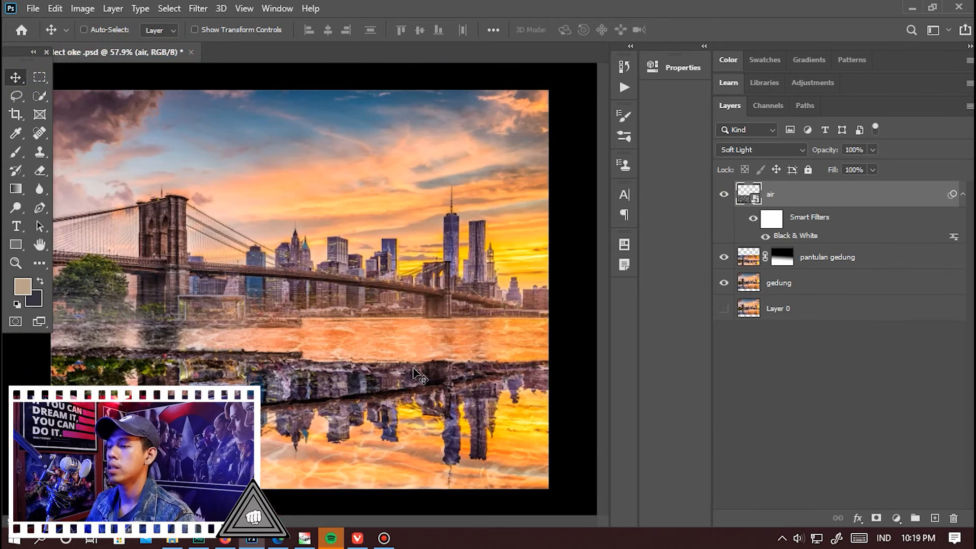
key("4")
key("3")
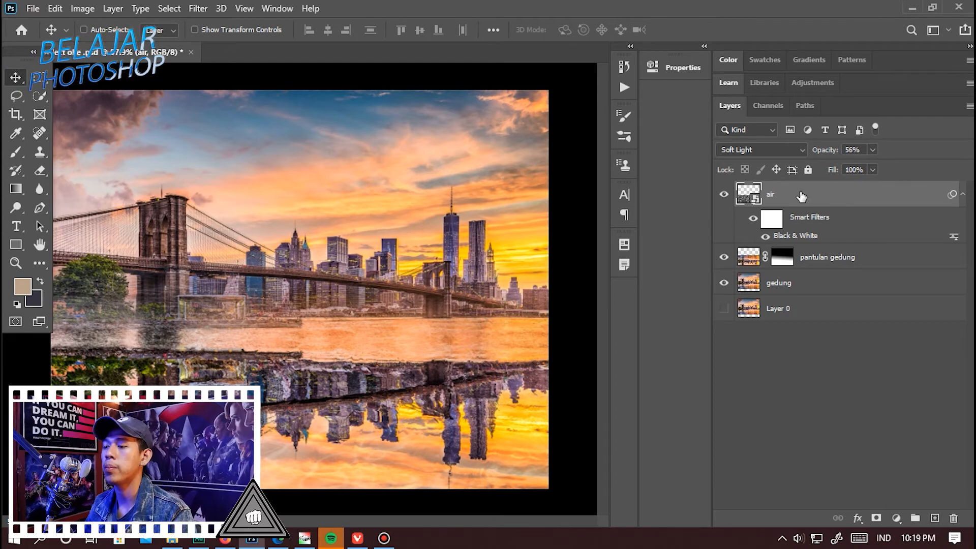
scroll(448, 356, "down", 2)
scroll(474, 310, "up", 1)
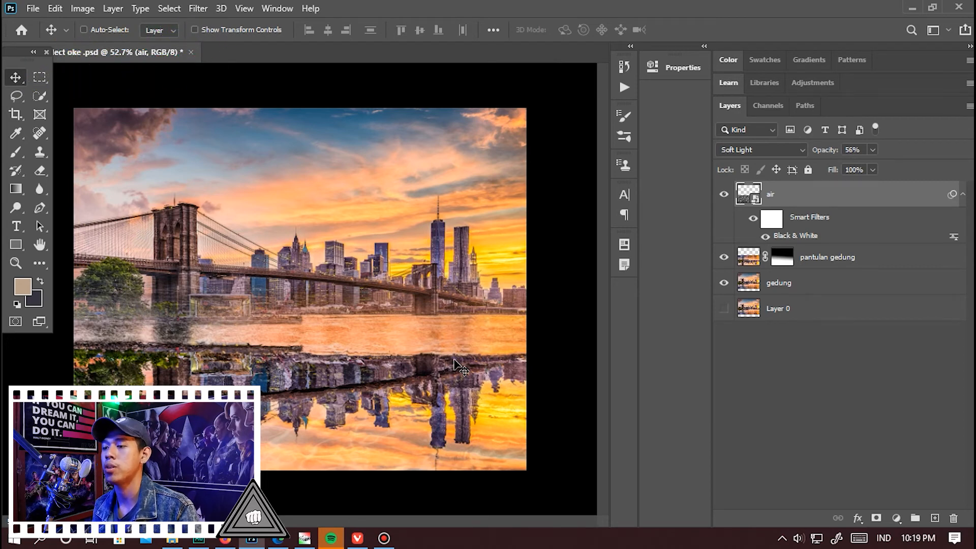
Step: Redraw the pantulan gedung layer mask with a short vertical white-to-black gradient from the reflected skyline up to just below the original shoreline
left_click(782, 261)
key("d")
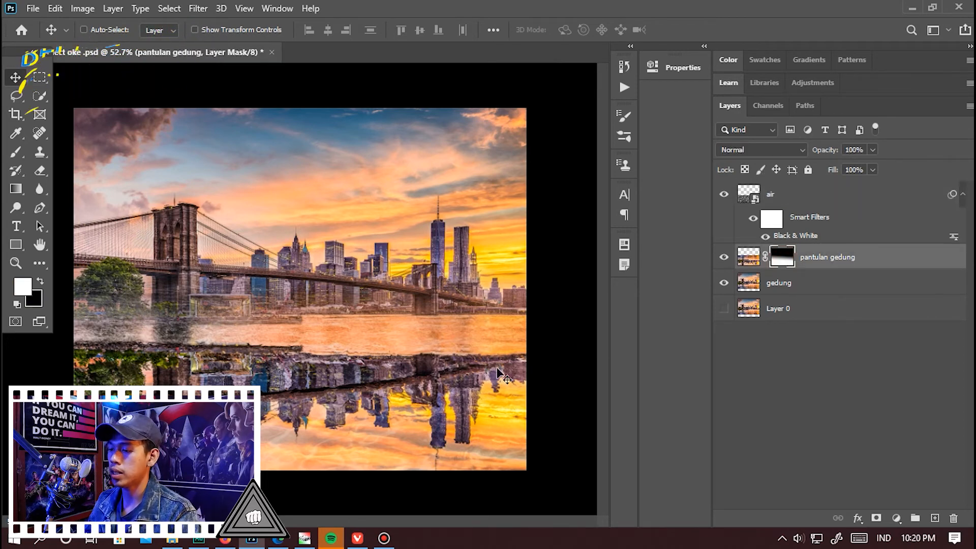
key("g")
left_click_drag(286, 390, 279, 330)
key("v")
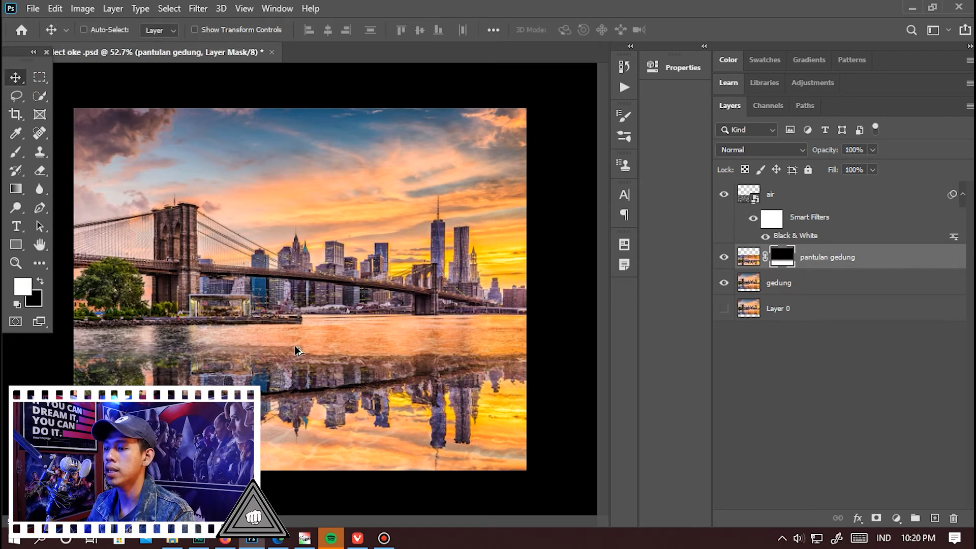
scroll(294, 346, "up", 2)
scroll(287, 337, "down", 3)
scroll(313, 355, "up", 1)
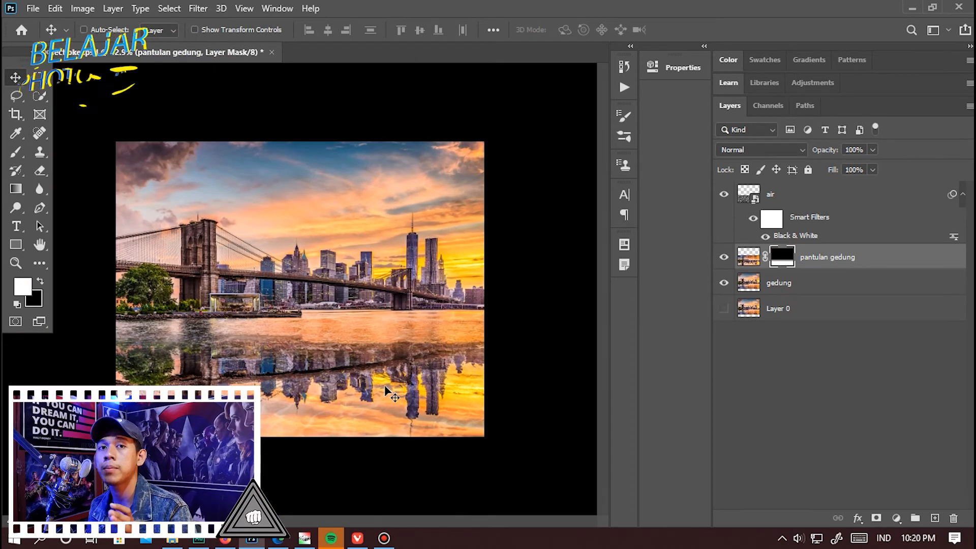